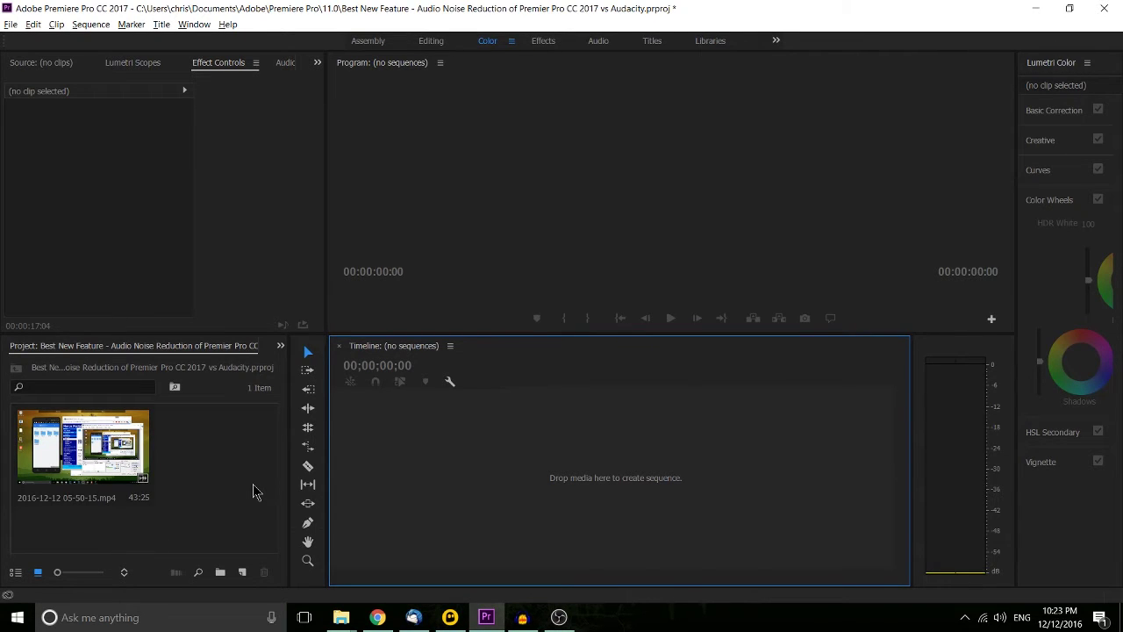
left_click(100, 440)
left_click_drag(416, 443, 419, 446)
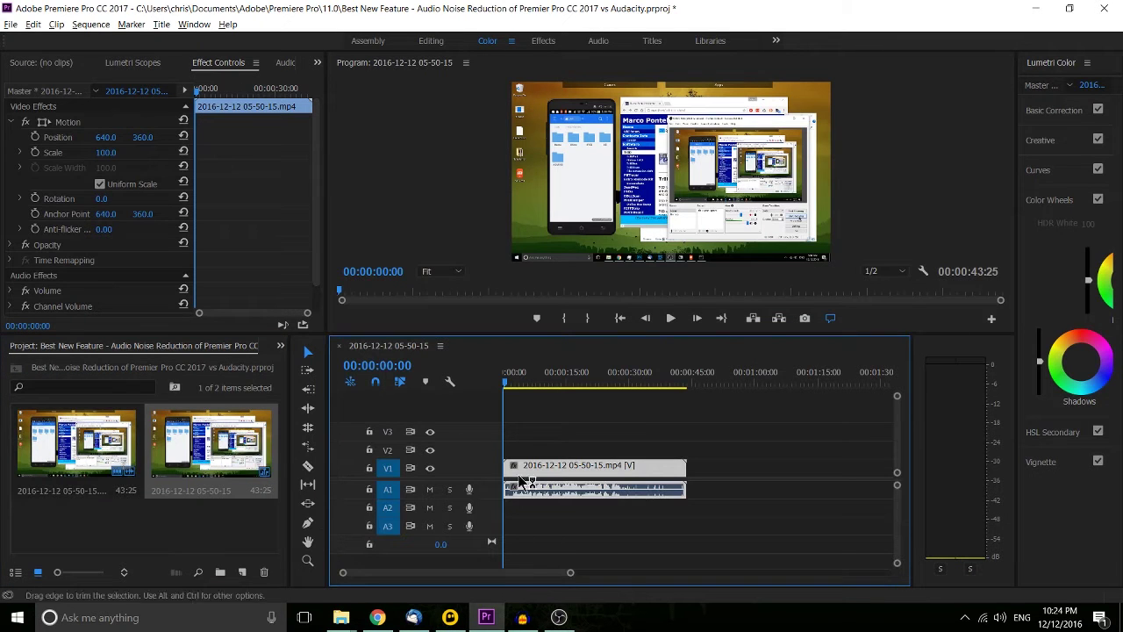
left_click_drag(568, 575, 537, 578)
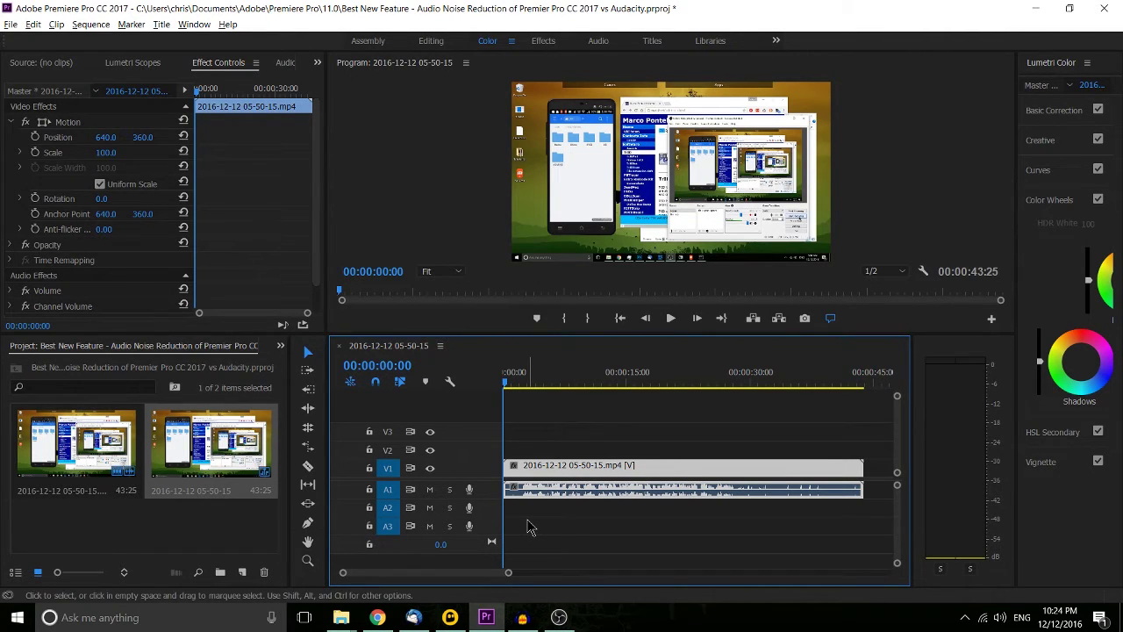
mouse_move(522, 617)
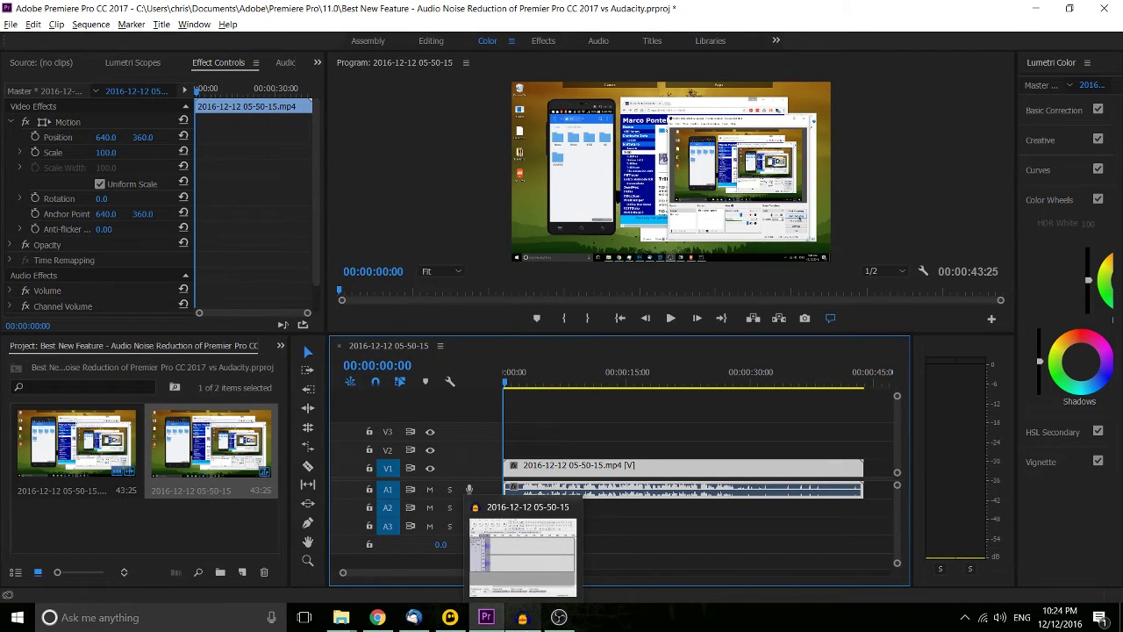
left_click(522, 617)
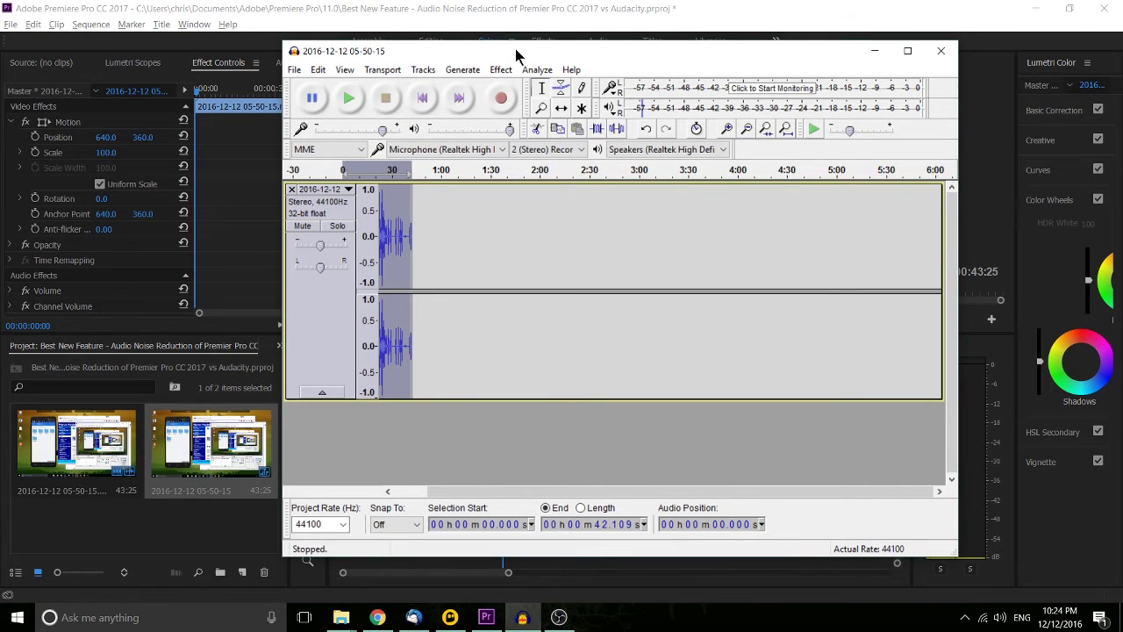
left_click_drag(515, 48, 572, 66)
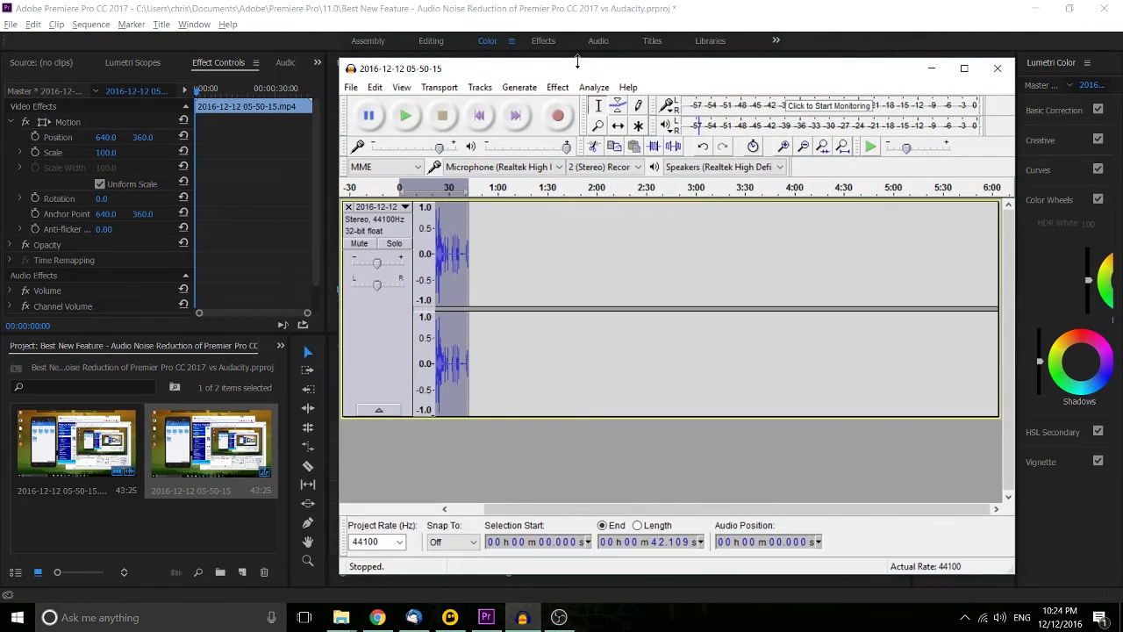
left_click(470, 13)
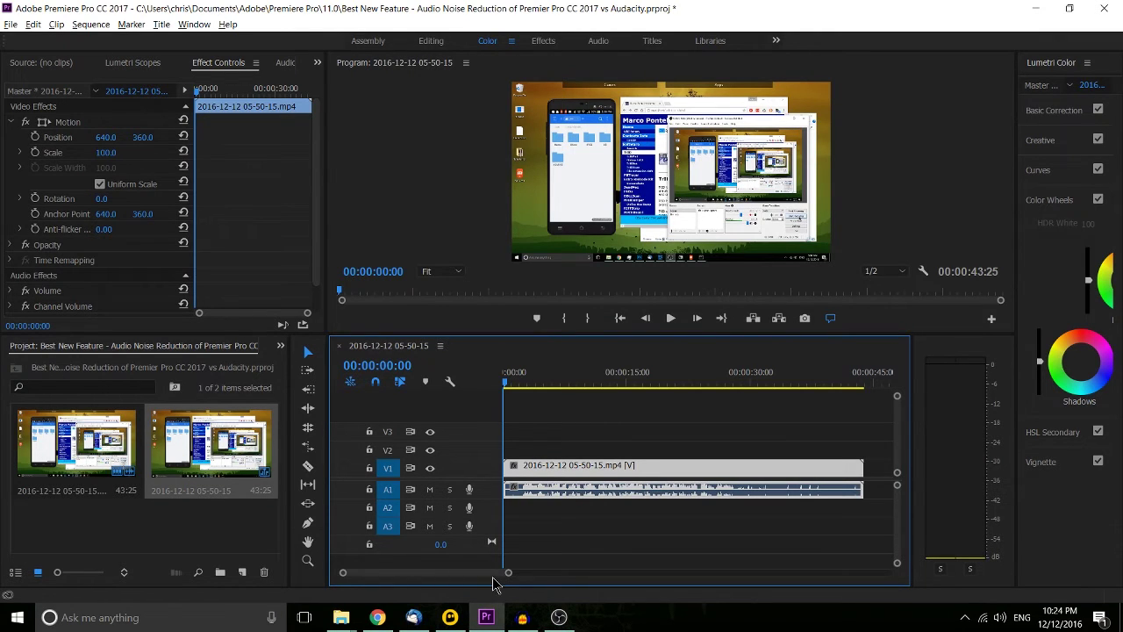
- From the Effects panel, drop Audio Effects > Adaptive Noise Reduction onto the timeline clip
left_click(280, 345)
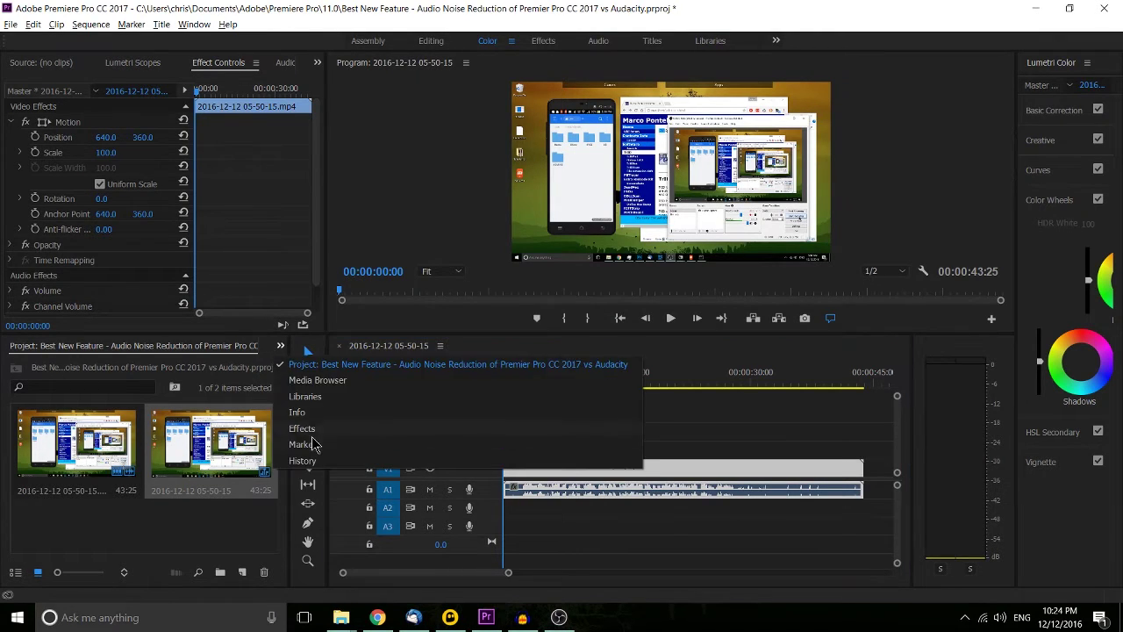
left_click(319, 434)
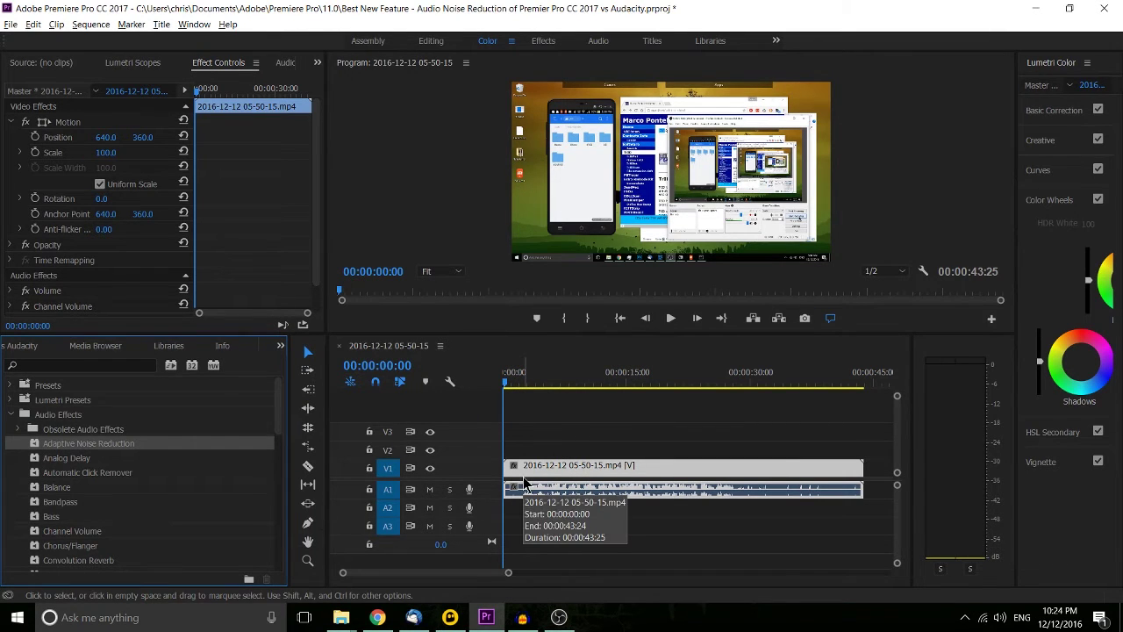
left_click_drag(101, 455, 545, 472)
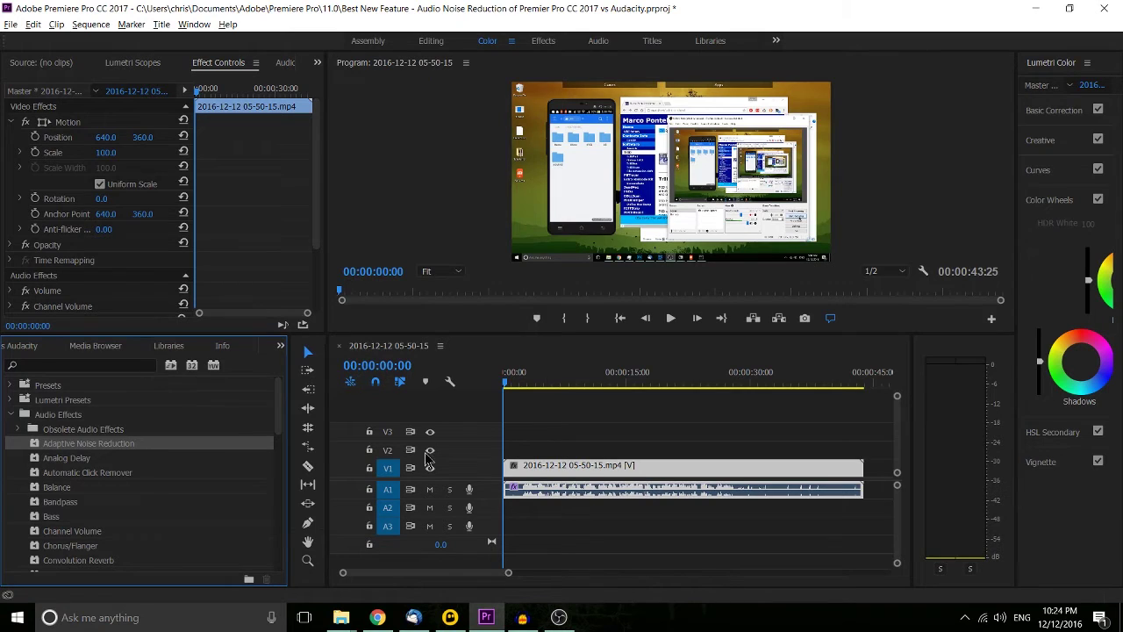
- Play the clip's opening to hear the noise reduction
left_click_drag(508, 572, 474, 572)
key("space")
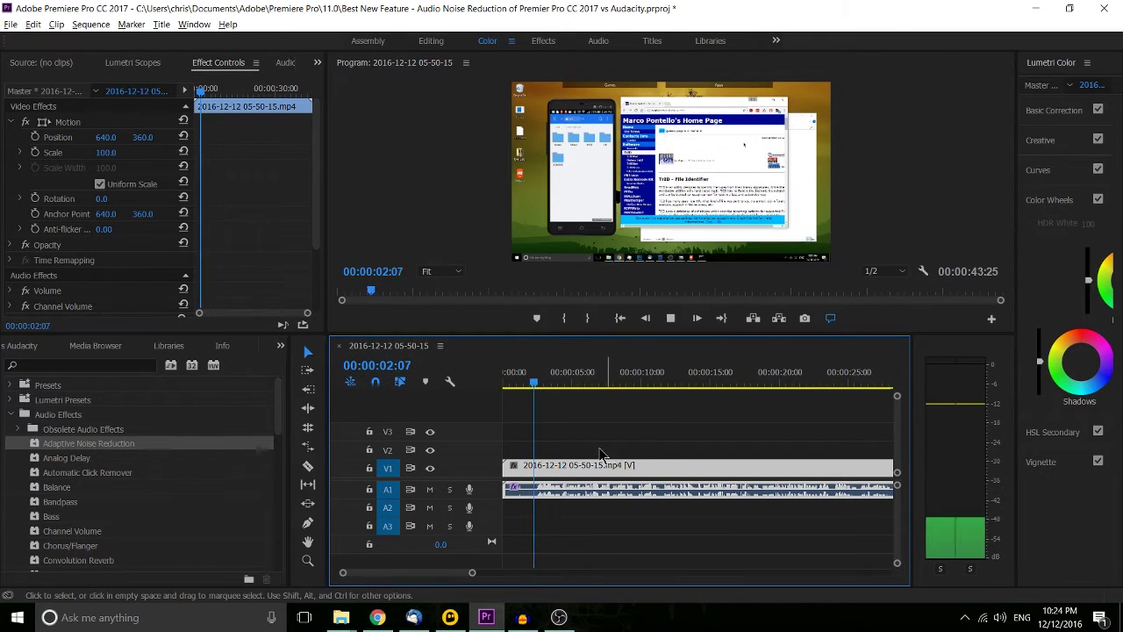
key("space")
- Review the Adaptive Noise Reduction custom setup, then replay the clip from the start
left_click_drag(537, 461, 194, 289)
left_click(171, 295)
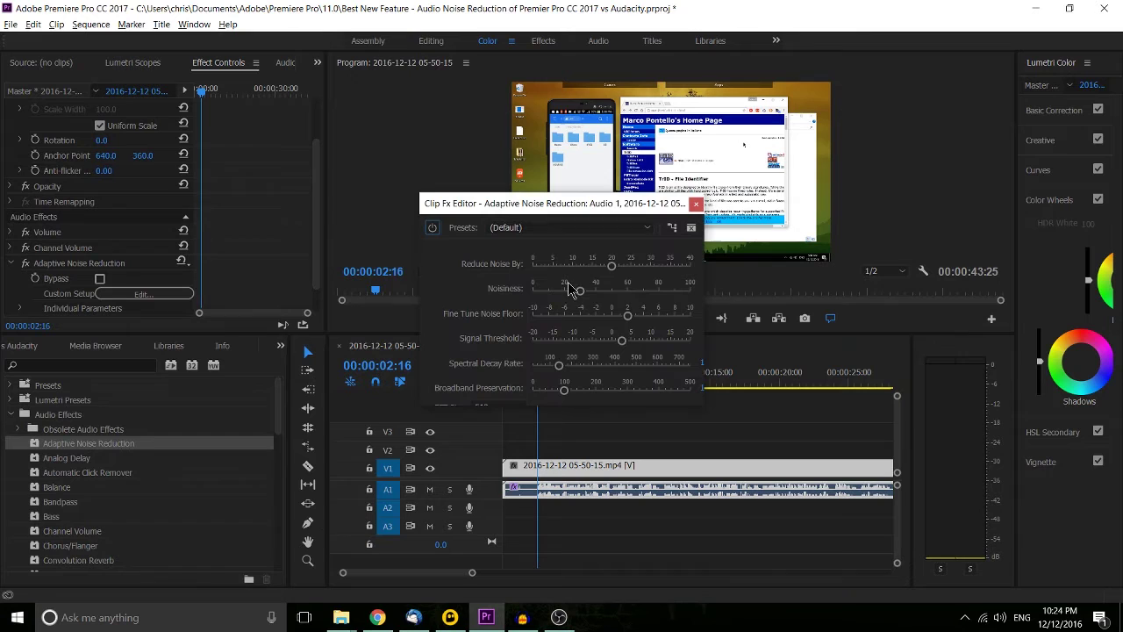
left_click(698, 205)
left_click(518, 376)
key("space")
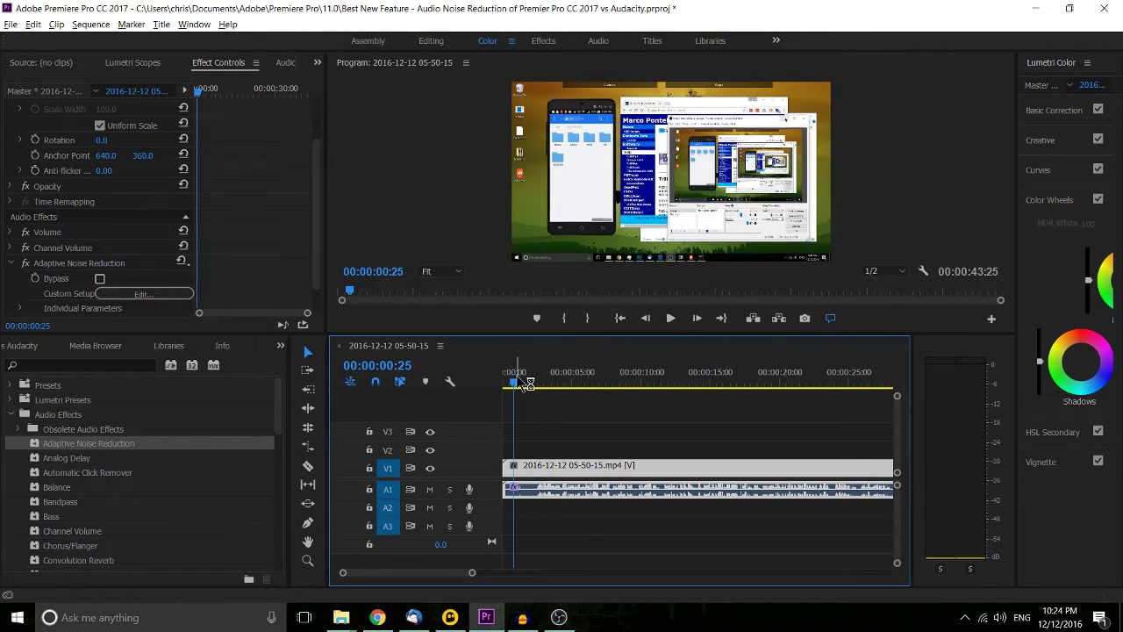
key("space")
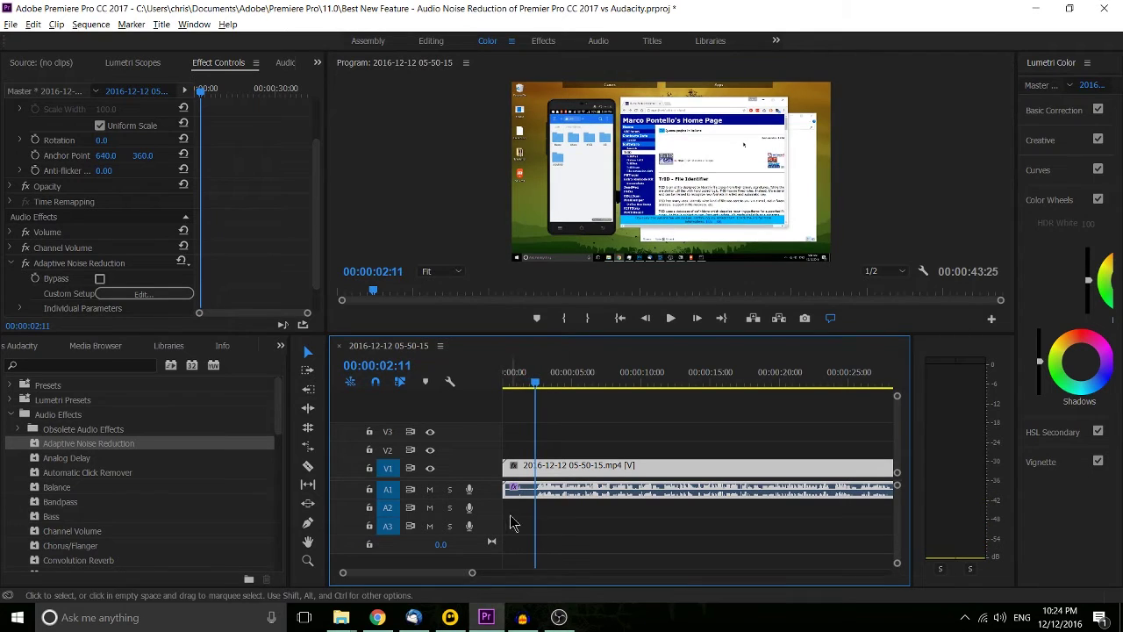
- Cut Adaptive Noise Reduction from the clip and play the opening without it
right_click(127, 265)
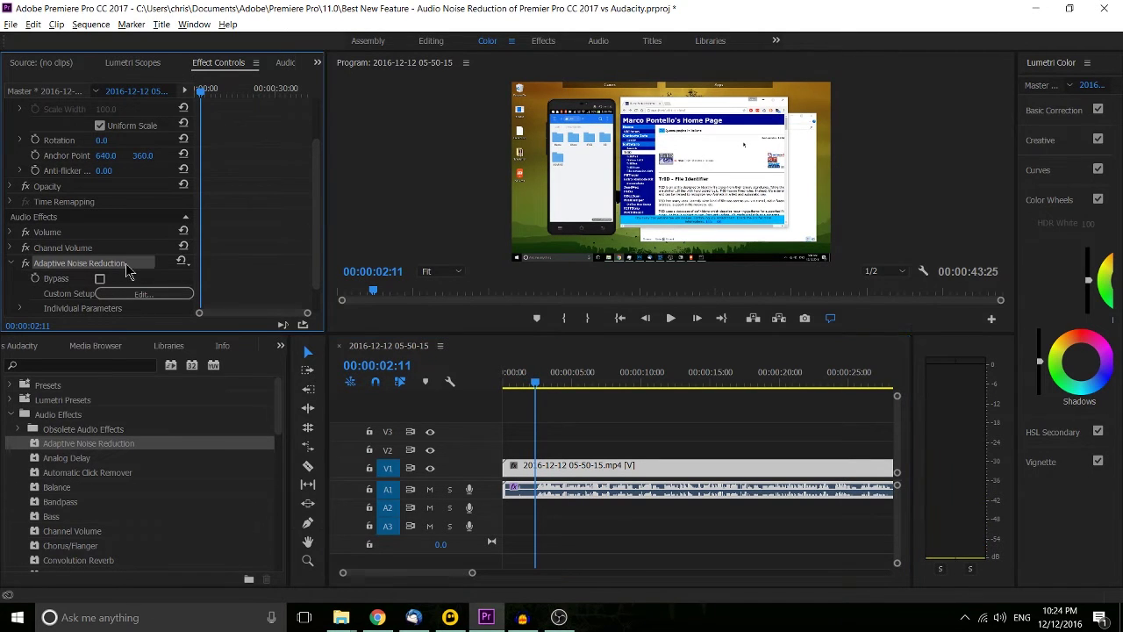
left_click(154, 323)
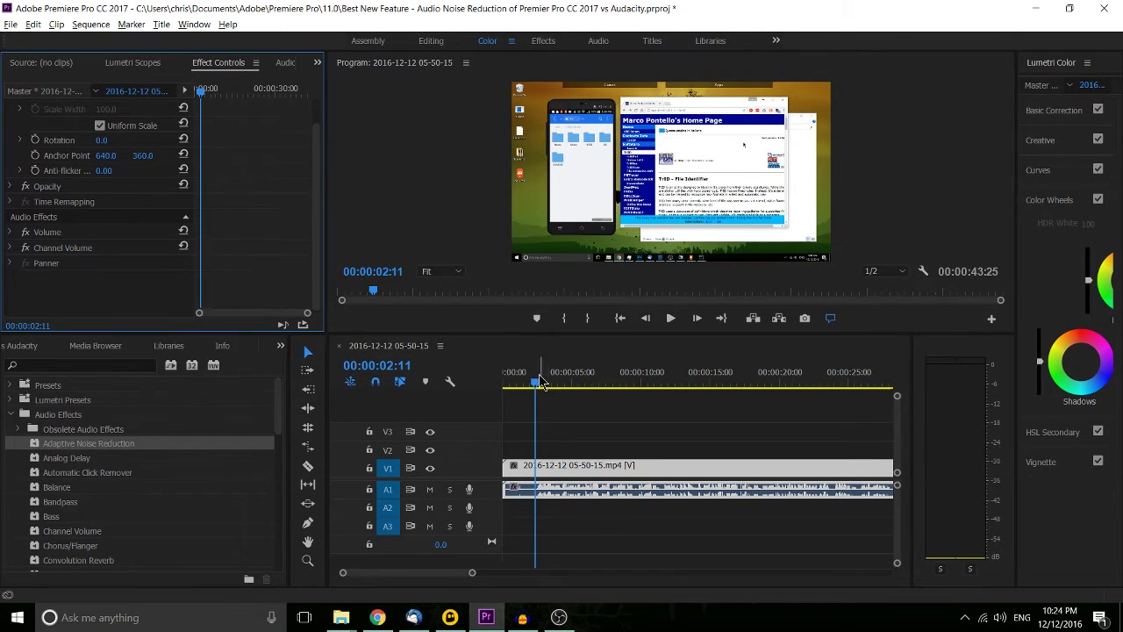
key("Home")
key("space")
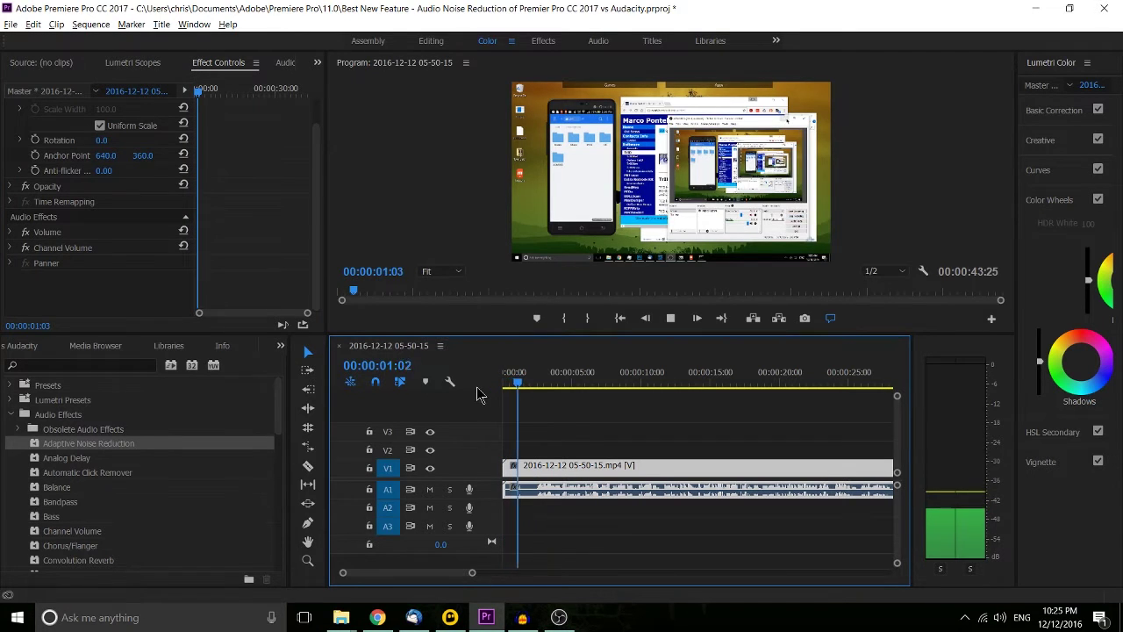
key("space")
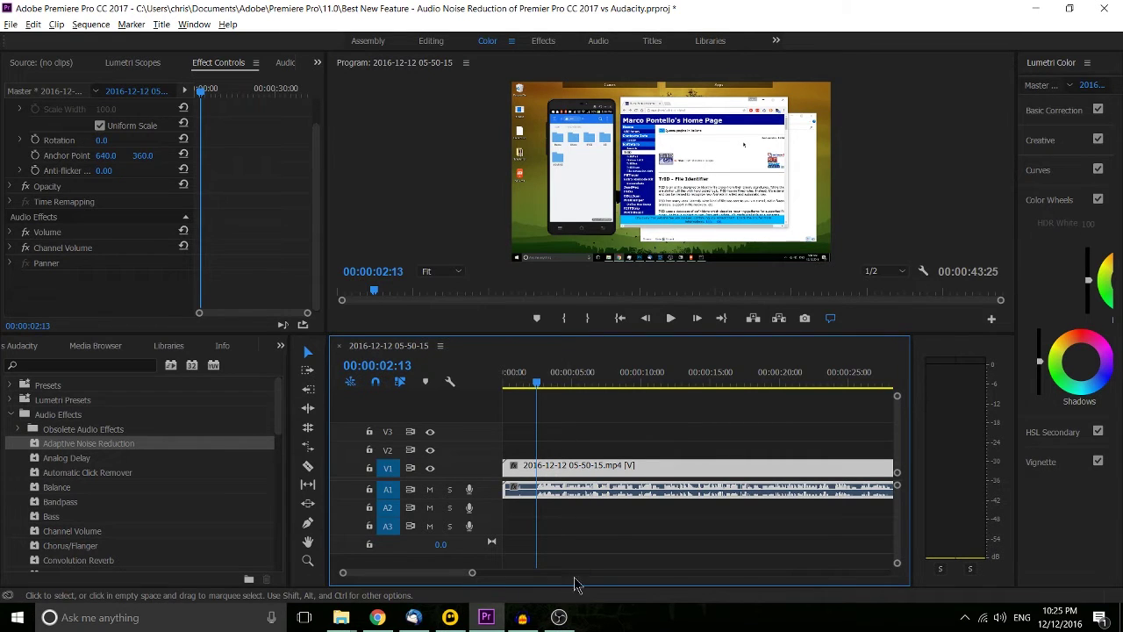
mouse_move(514, 624)
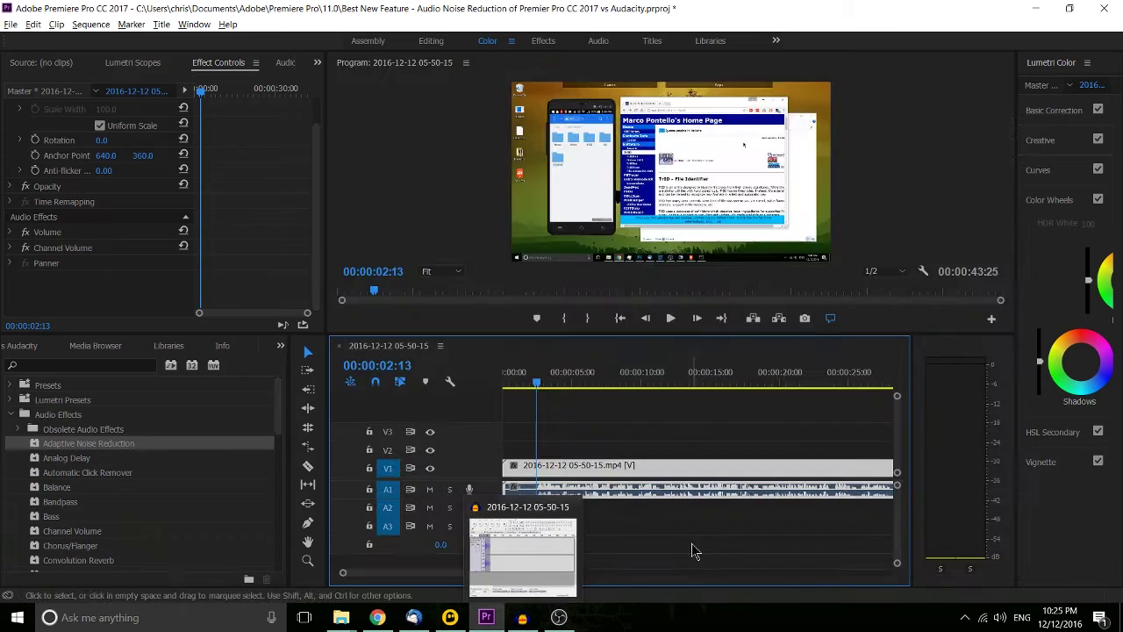
- Reselect the clip on the timeline
left_click(518, 512)
left_click(553, 491)
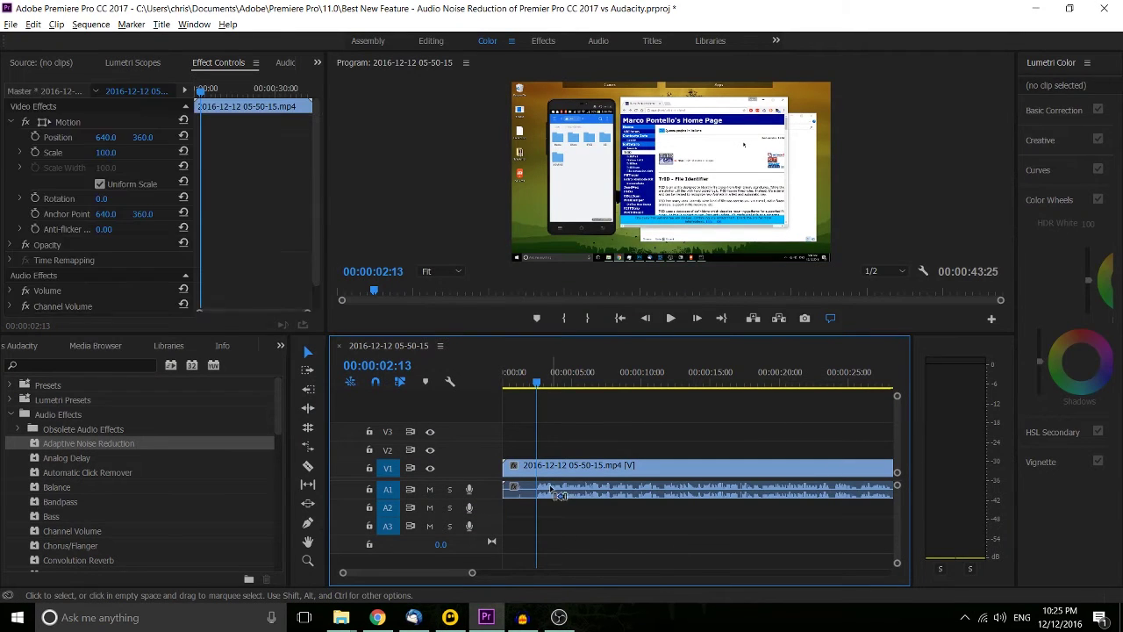
left_click(556, 530)
left_click(569, 463)
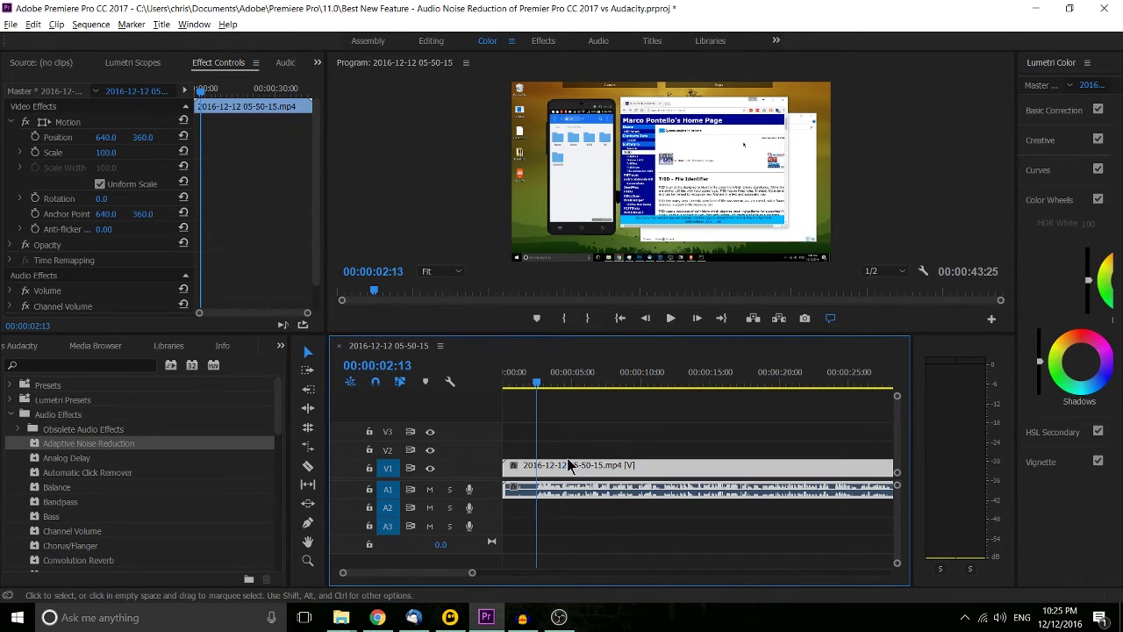
- Export the sequence audio as Test.mp3 to the Desktop, then show the desktop
left_click(11, 24)
mouse_move(98, 379)
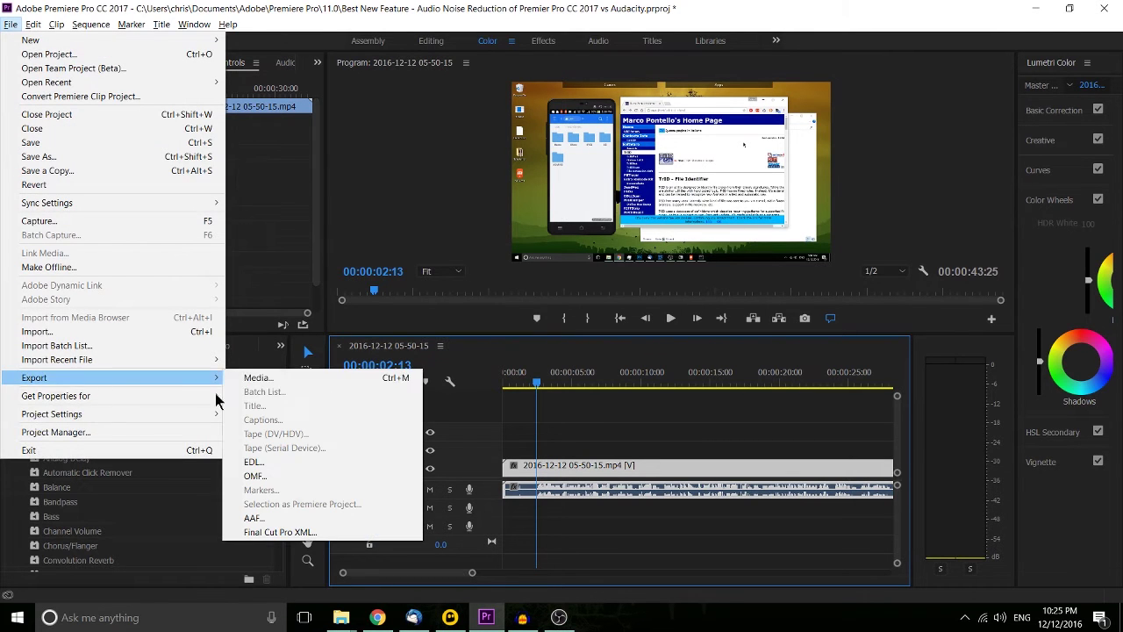
left_click(328, 378)
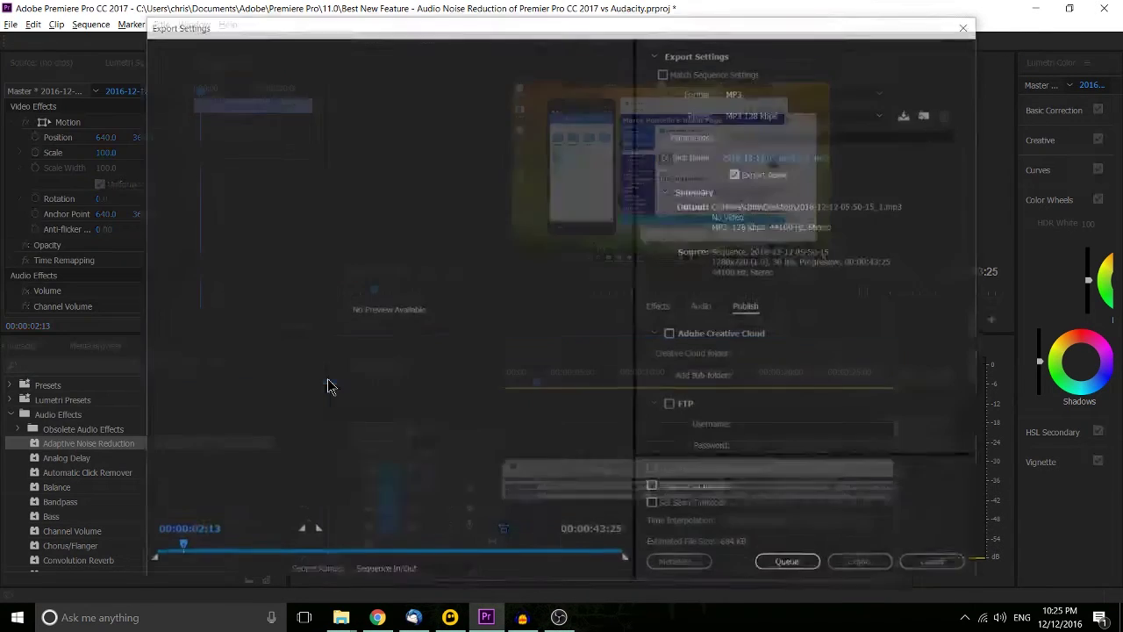
left_click(778, 156)
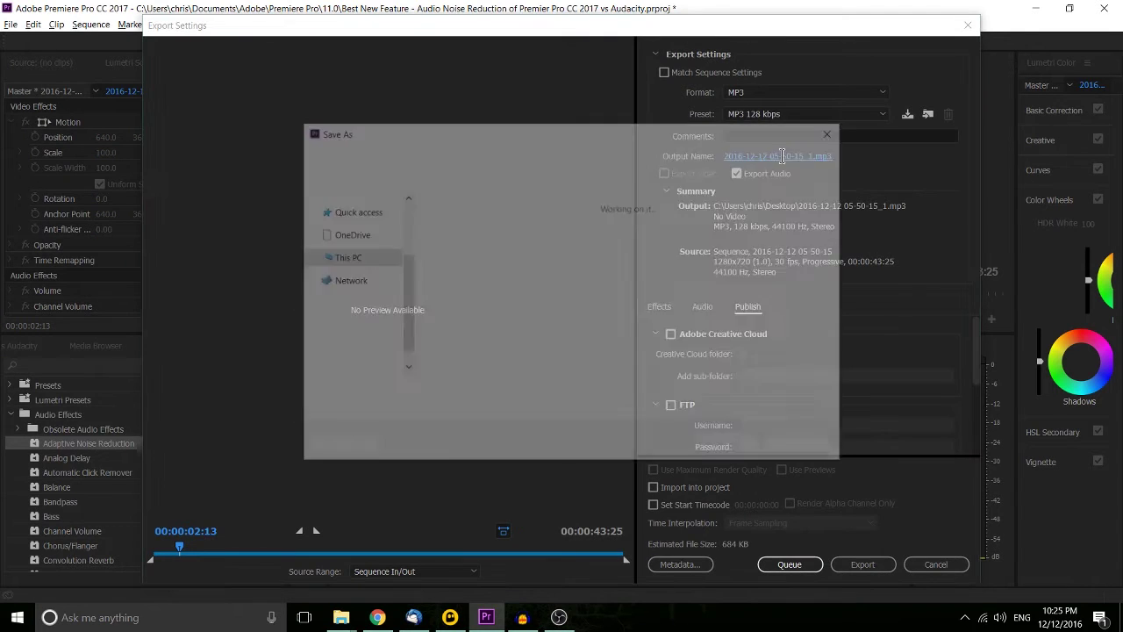
type("Test")
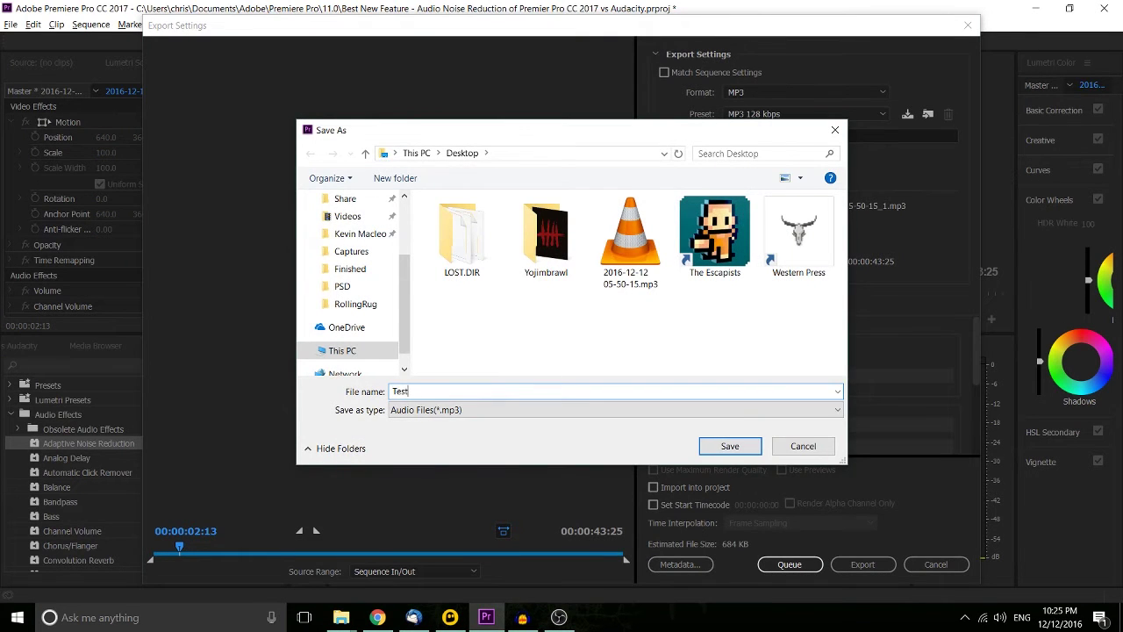
key("Return")
left_click(863, 564)
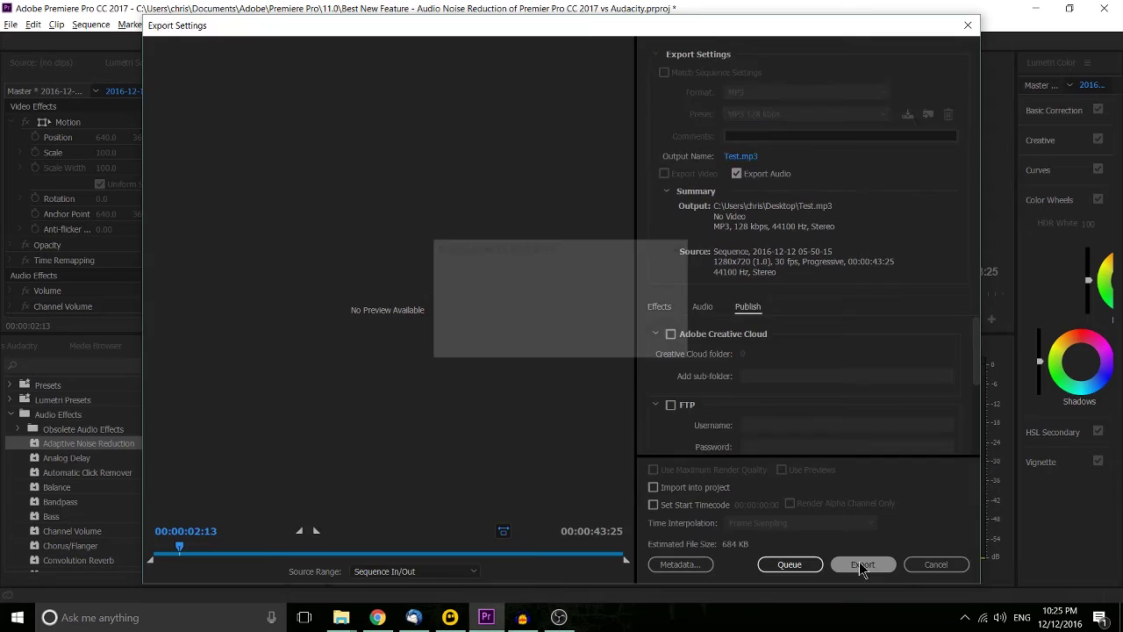
left_click(1120, 616)
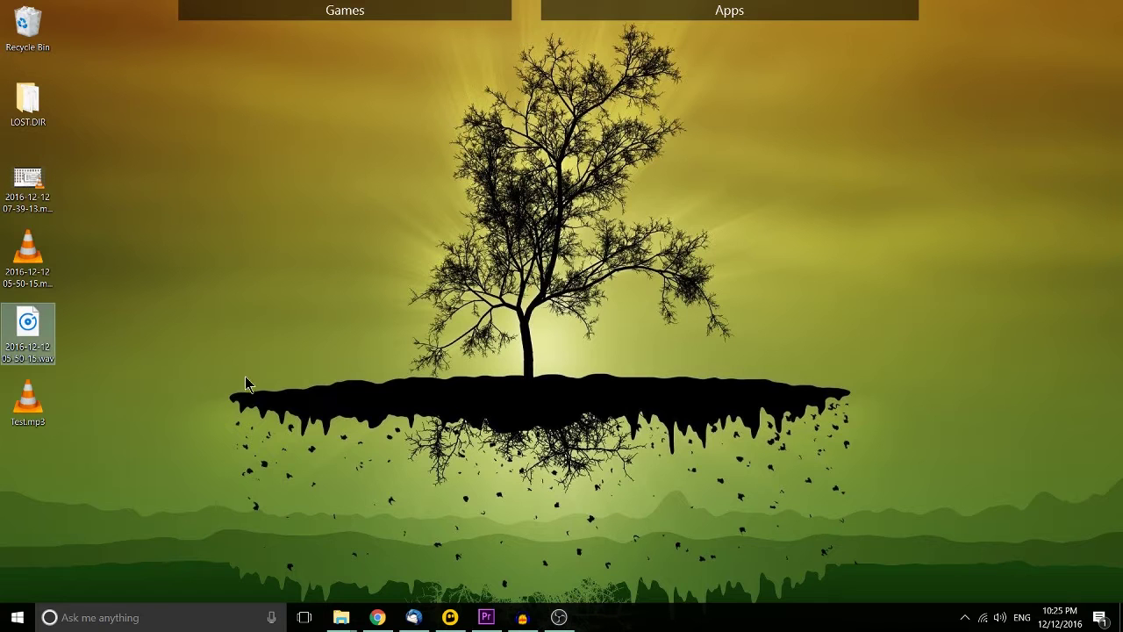
- Close the existing Audacity tracks and import Test.mp3 from the desktop as a new track
left_click_drag(27, 402, 453, 516)
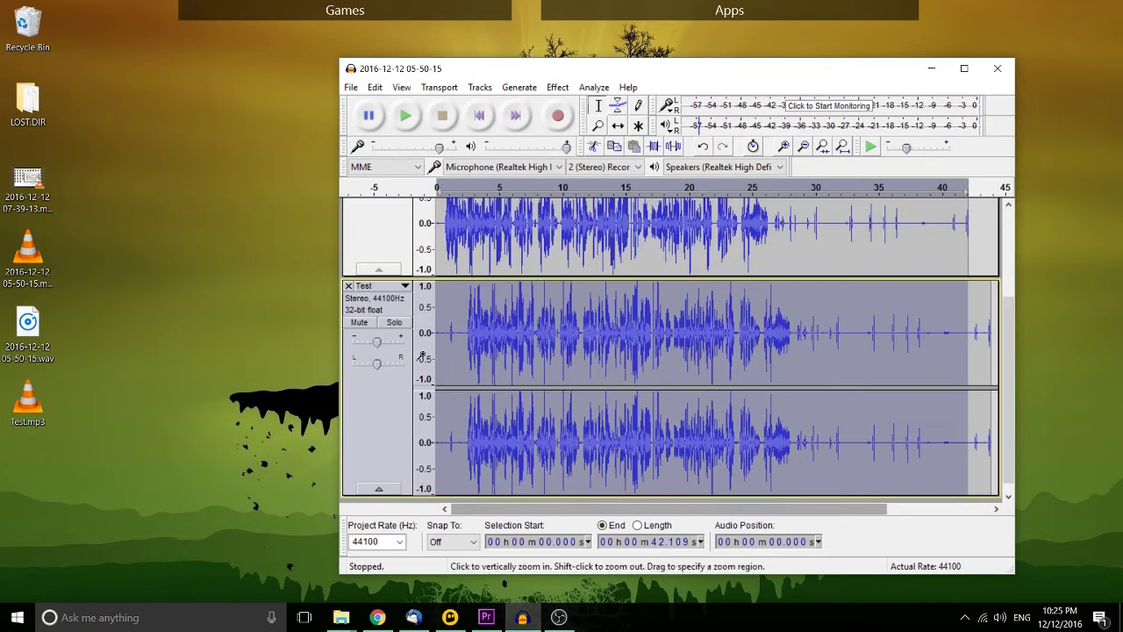
scroll(424, 368, "up", 3)
scroll(424, 263, "up", 2)
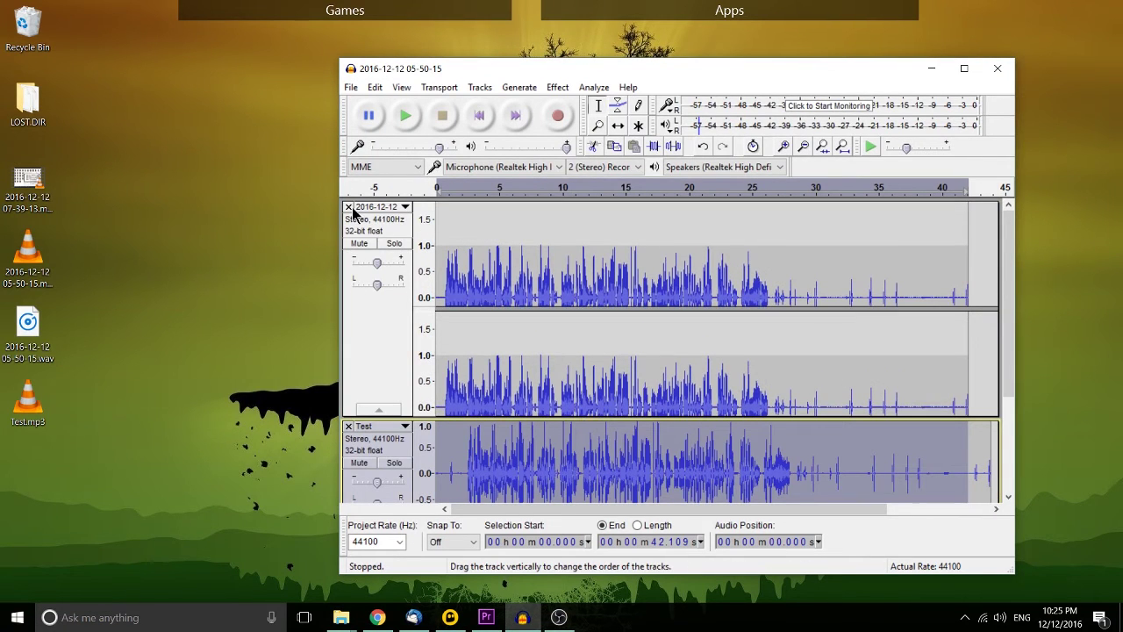
left_click(351, 208)
left_click(351, 208)
left_click_drag(27, 402, 564, 281)
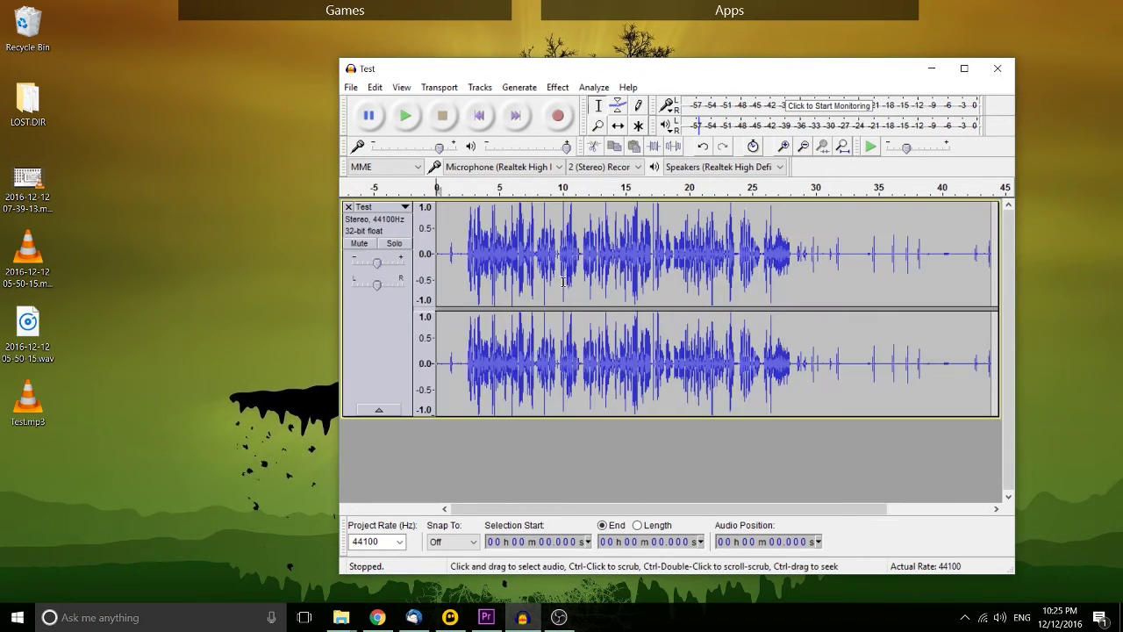
- Select and preview the noise-only stretch from about 32.1 to 33.4 seconds
scroll(851, 259, "up", 3, "ctrl")
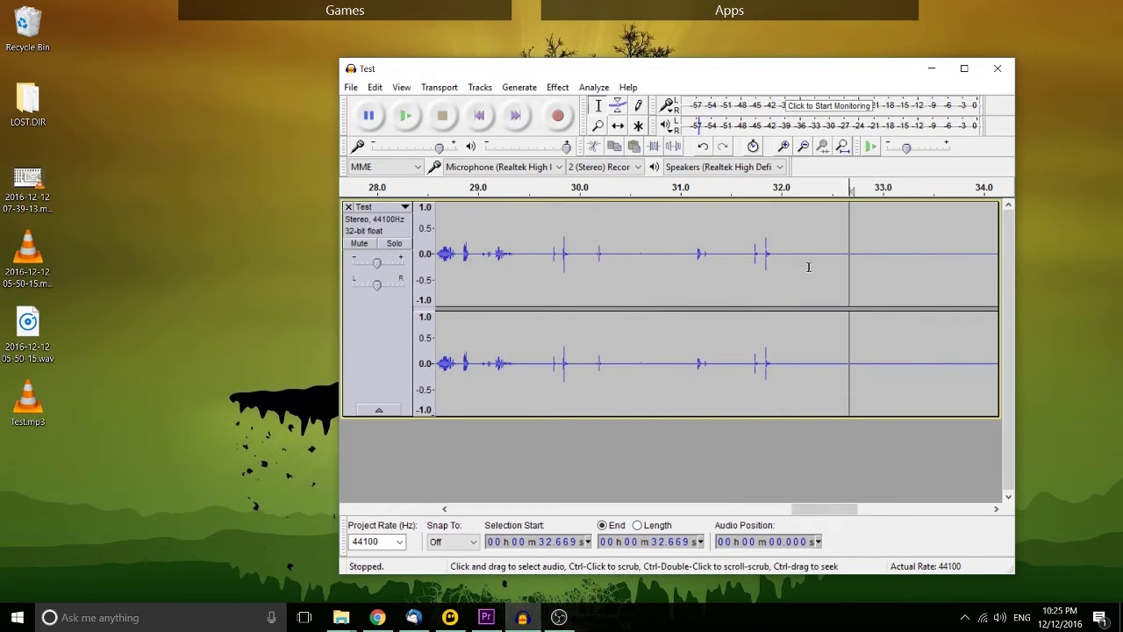
left_click_drag(797, 264, 928, 263)
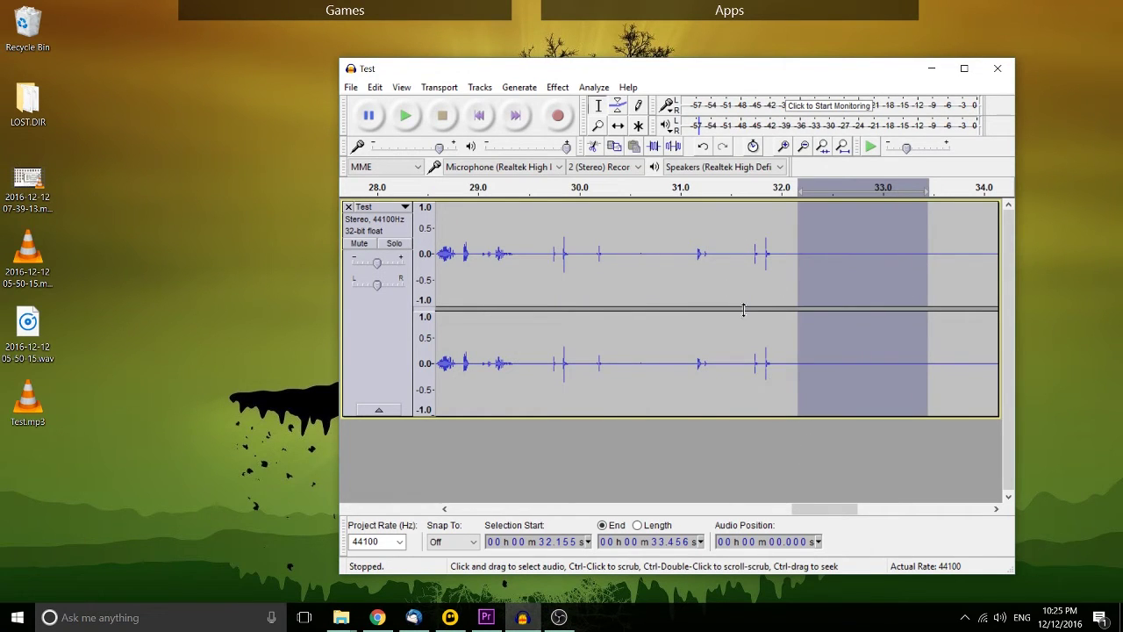
key("space")
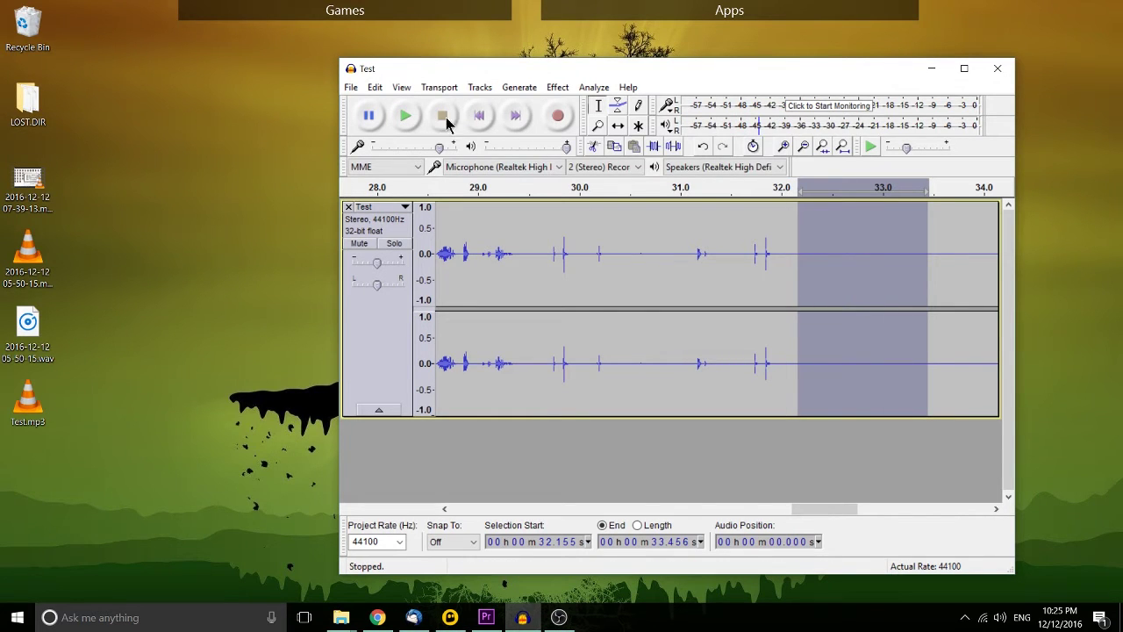
- Capture a noise profile from the selection and apply Noise Reduction to the whole track
left_click(558, 87)
left_click(636, 300)
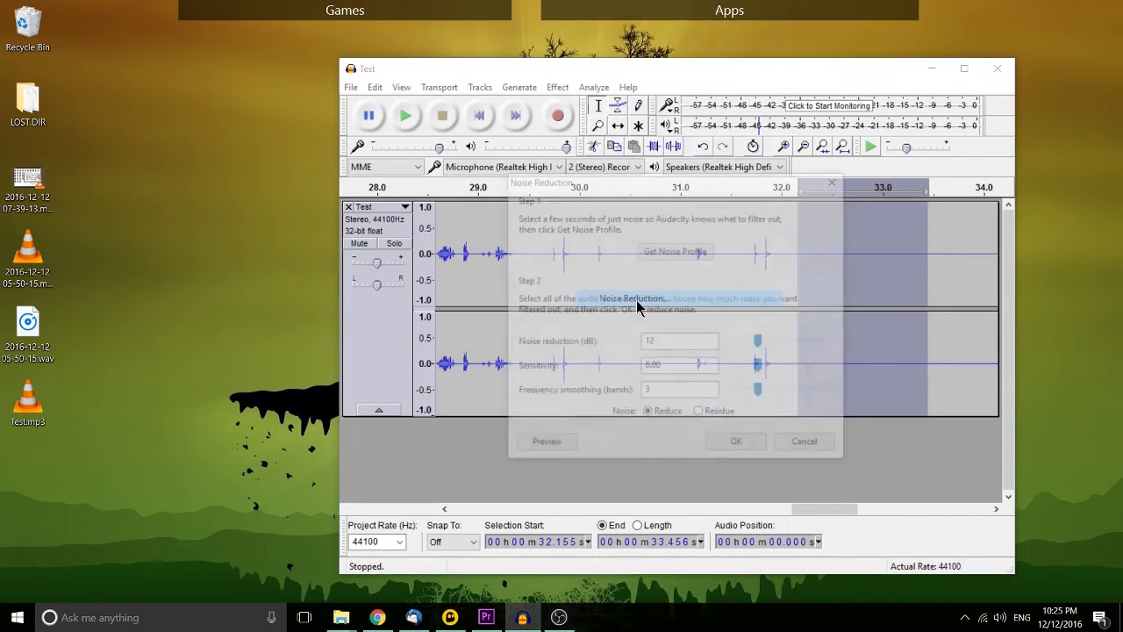
left_click(702, 252)
key("ctrl+a")
left_click(552, 85)
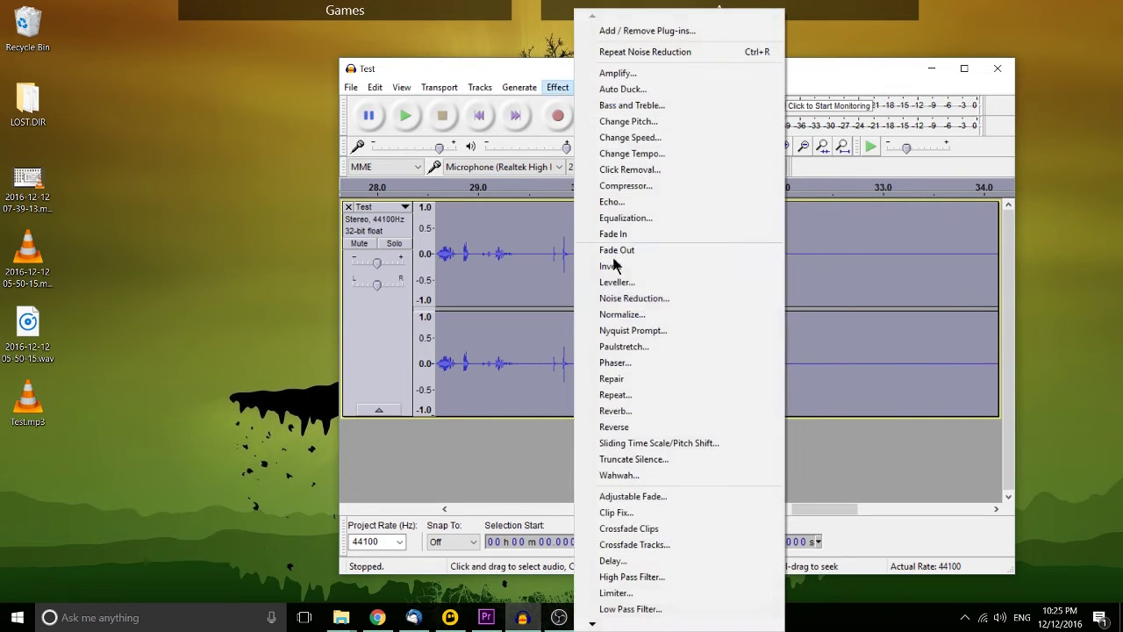
left_click(582, 300)
left_click(740, 446)
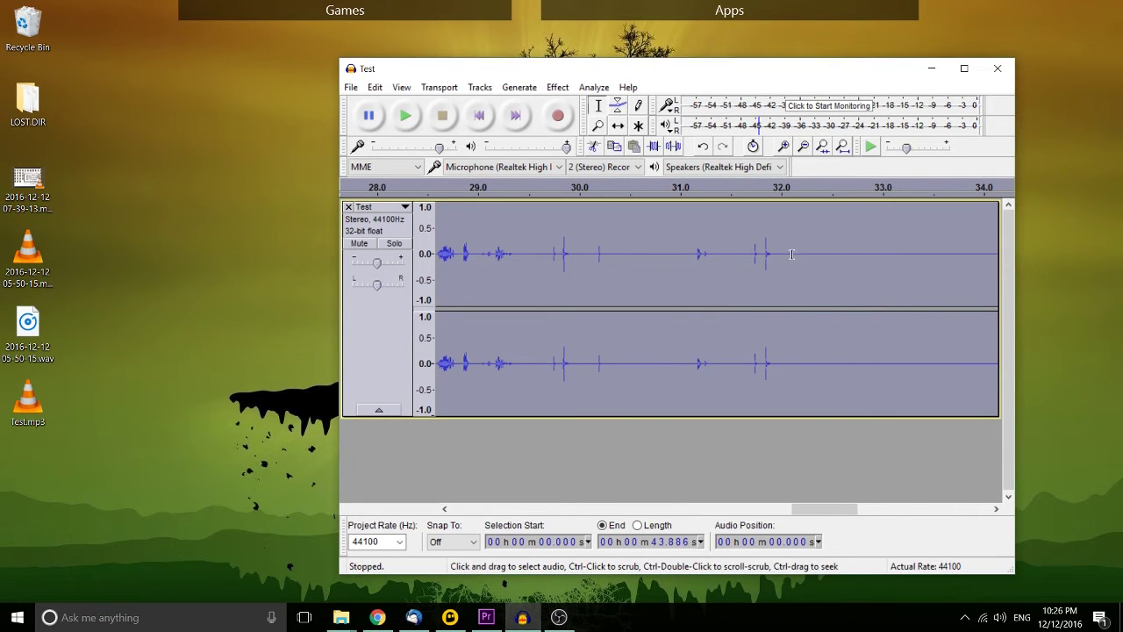
- Play the cleaned audio starting at 32 seconds
left_click(791, 327)
key("space")
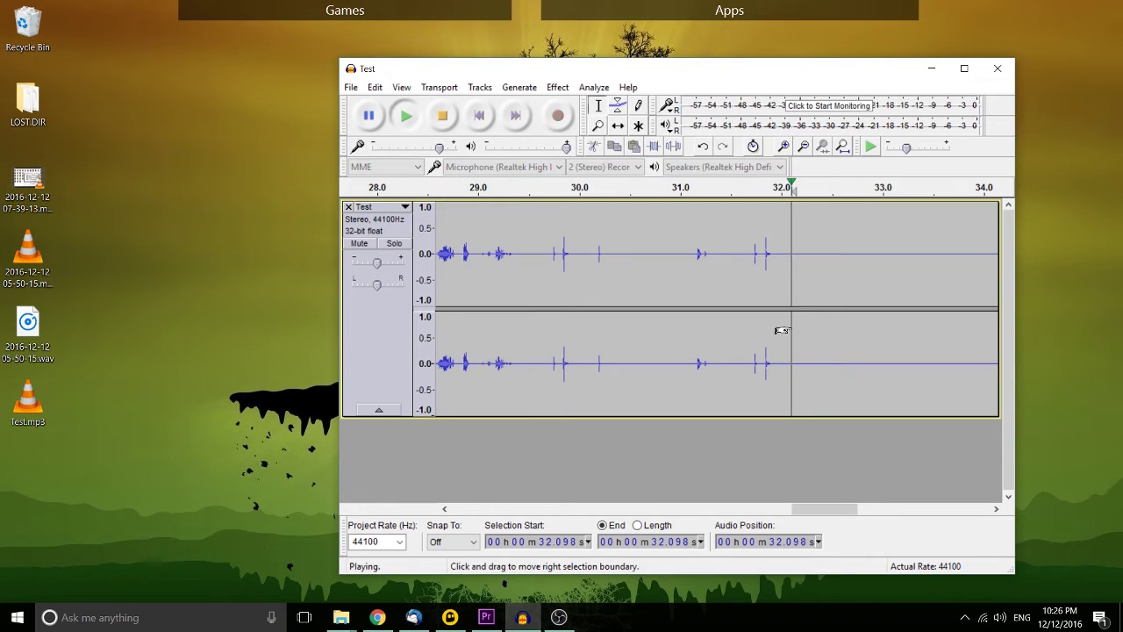
key("space")
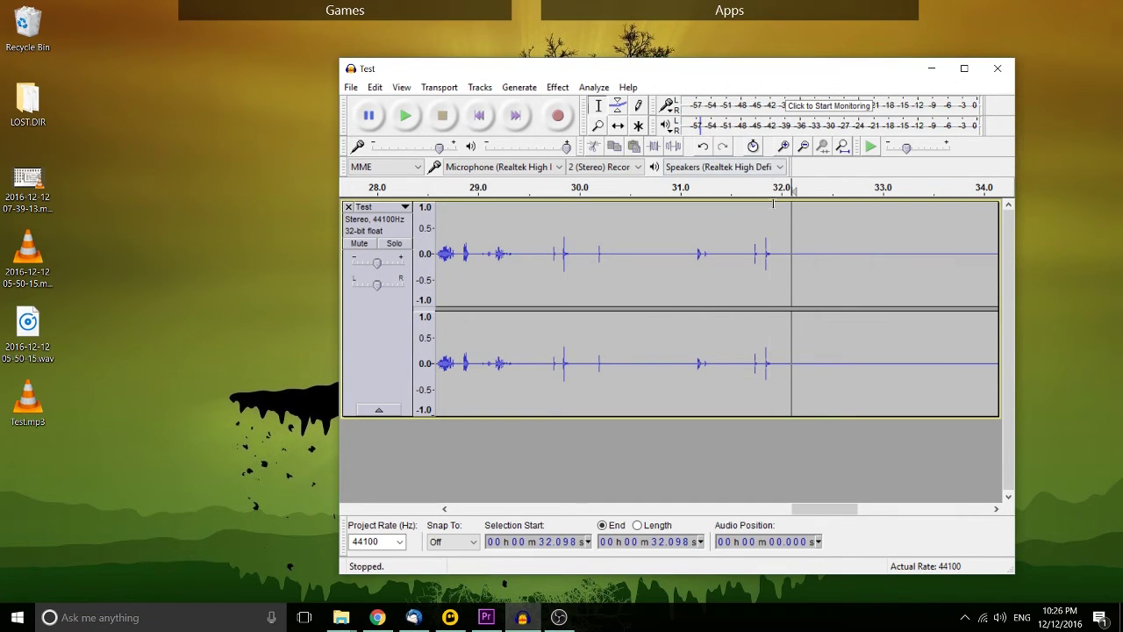
- Export the whole track as Test.wav on the Desktop and carry it over to Premiere Pro
scroll(808, 313, "down", 6)
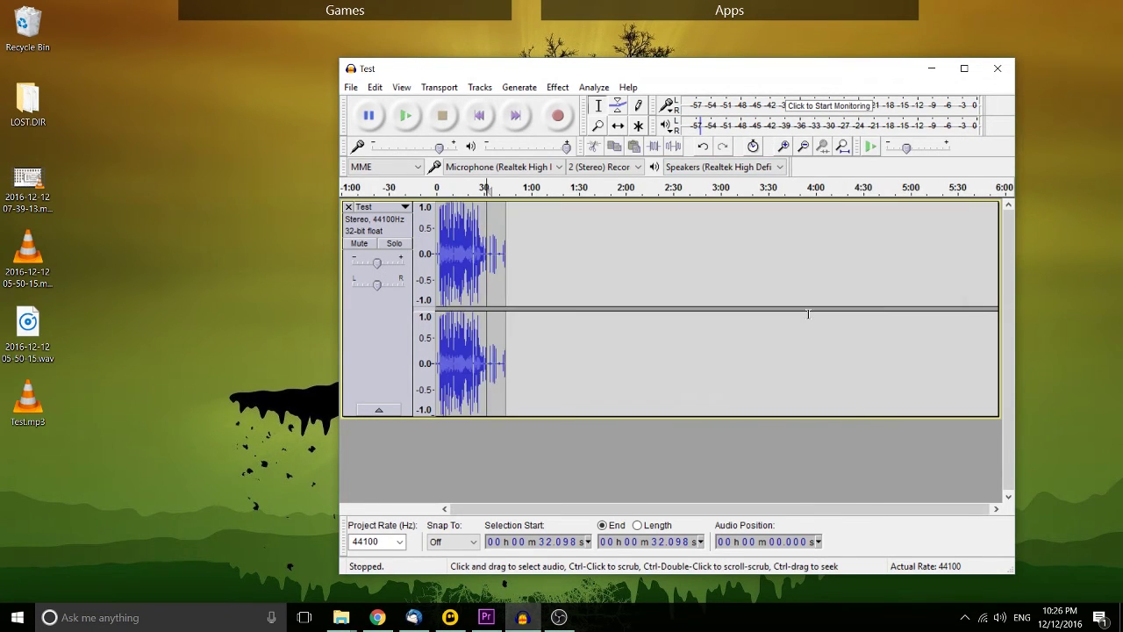
key("ctrl+a")
key("ctrl+1")
key("ctrl+1")
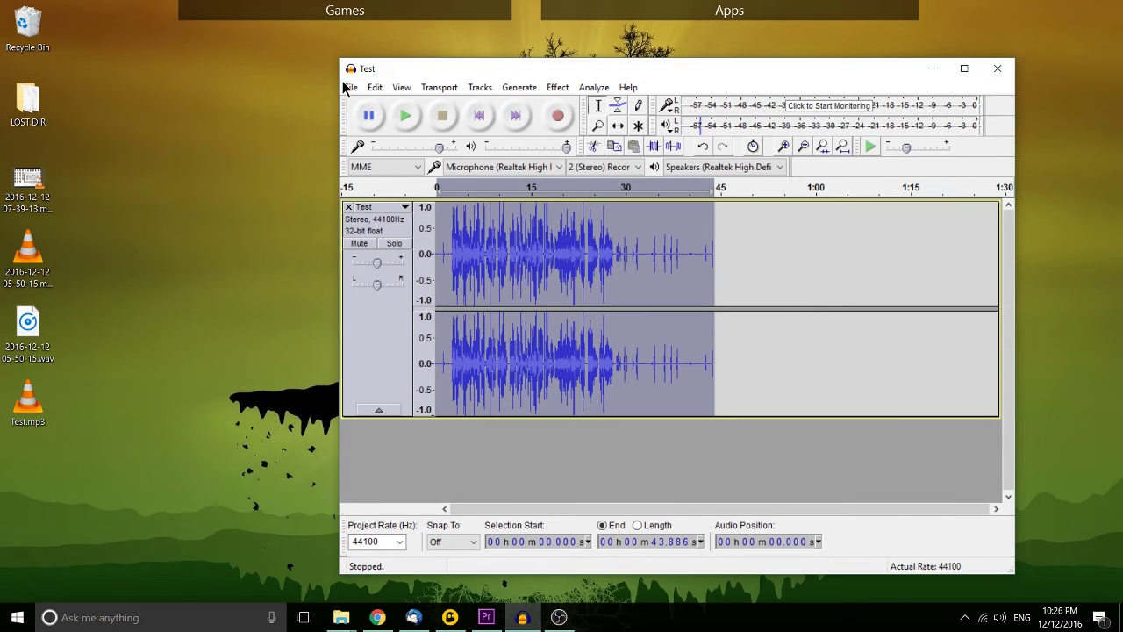
left_click(349, 87)
left_click(402, 286)
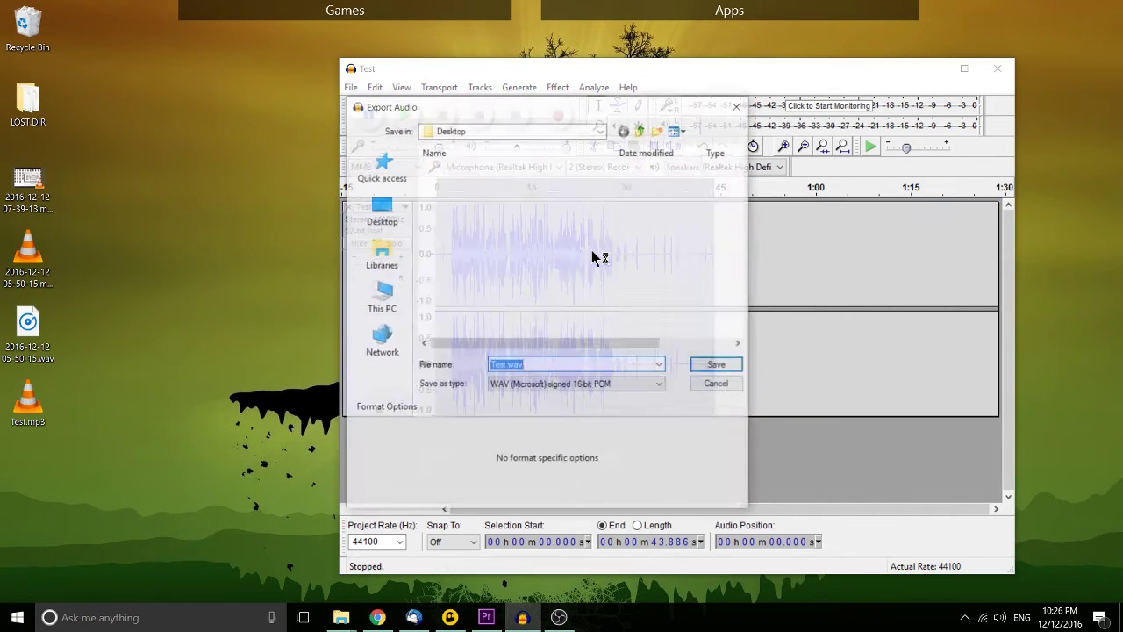
left_click(724, 365)
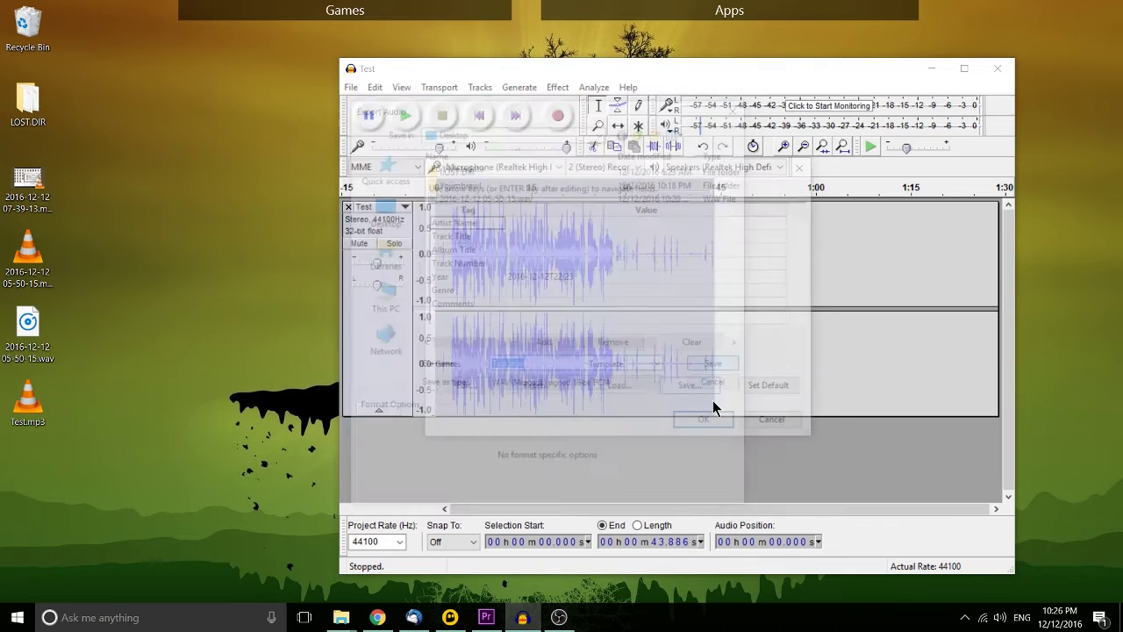
left_click(706, 424)
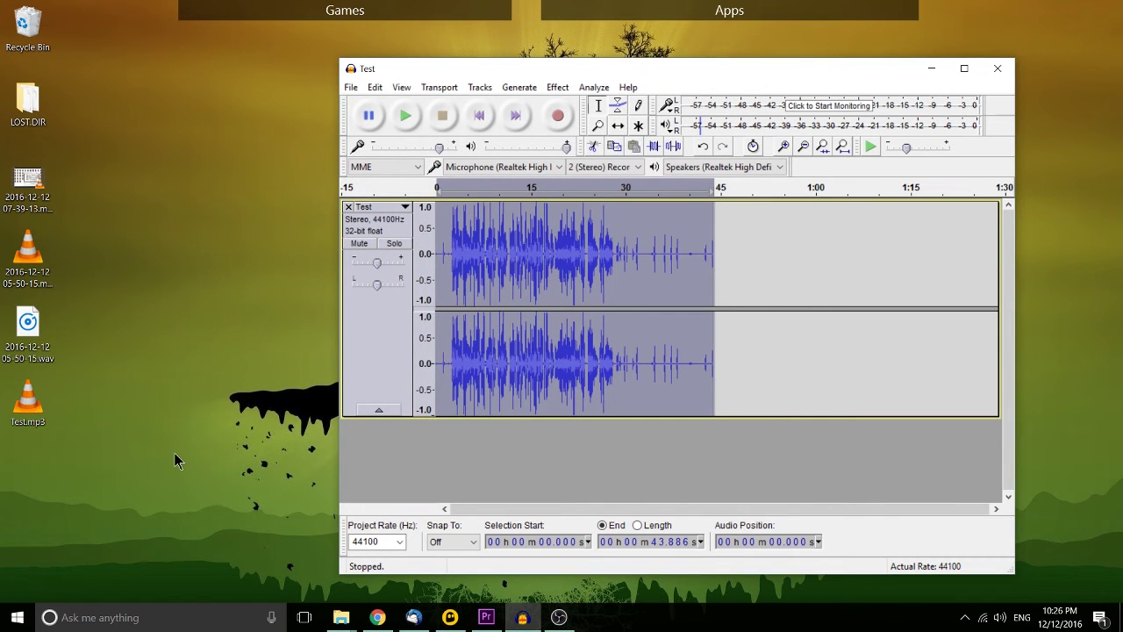
left_click(28, 474)
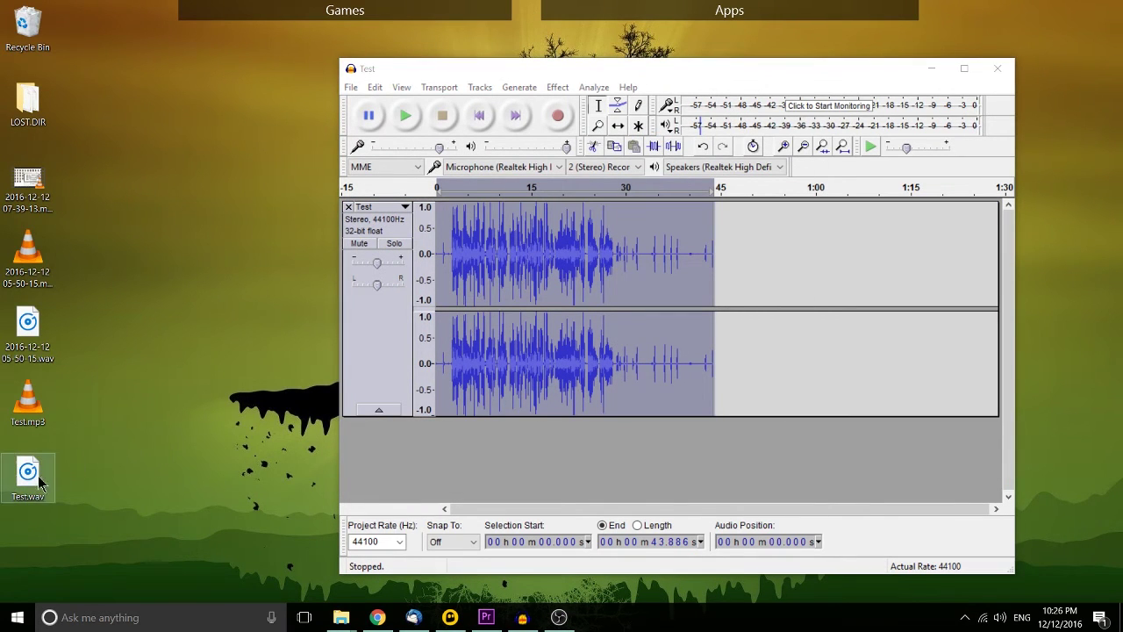
left_click_drag(440, 596, 180, 555)
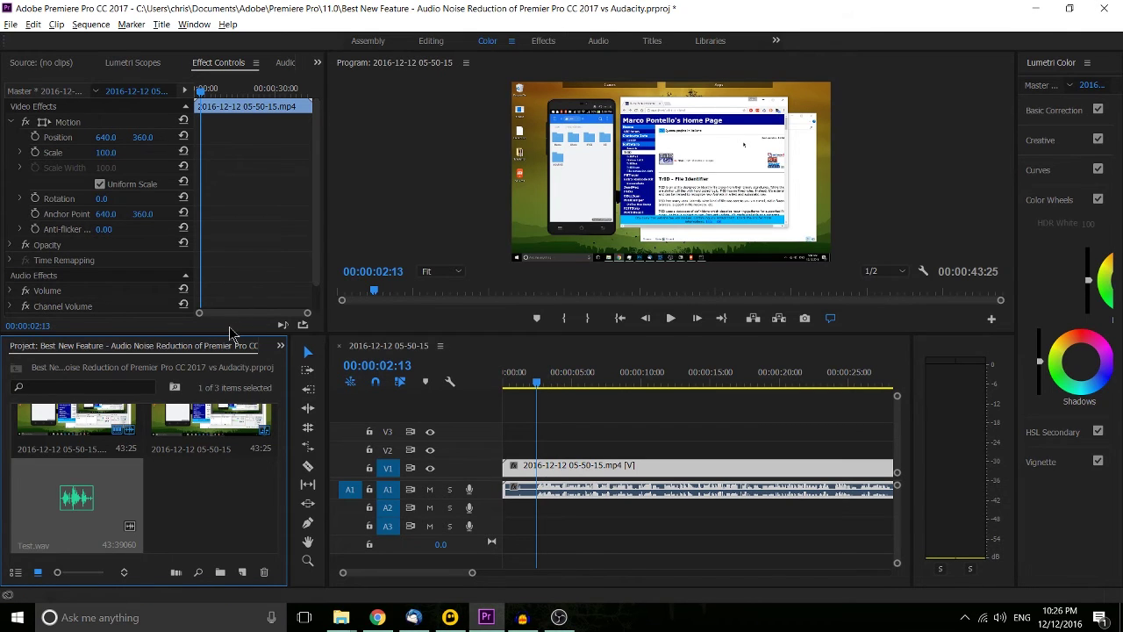
- Lower the panel divider to give Effect Controls more room
left_click_drag(230, 334, 229, 355)
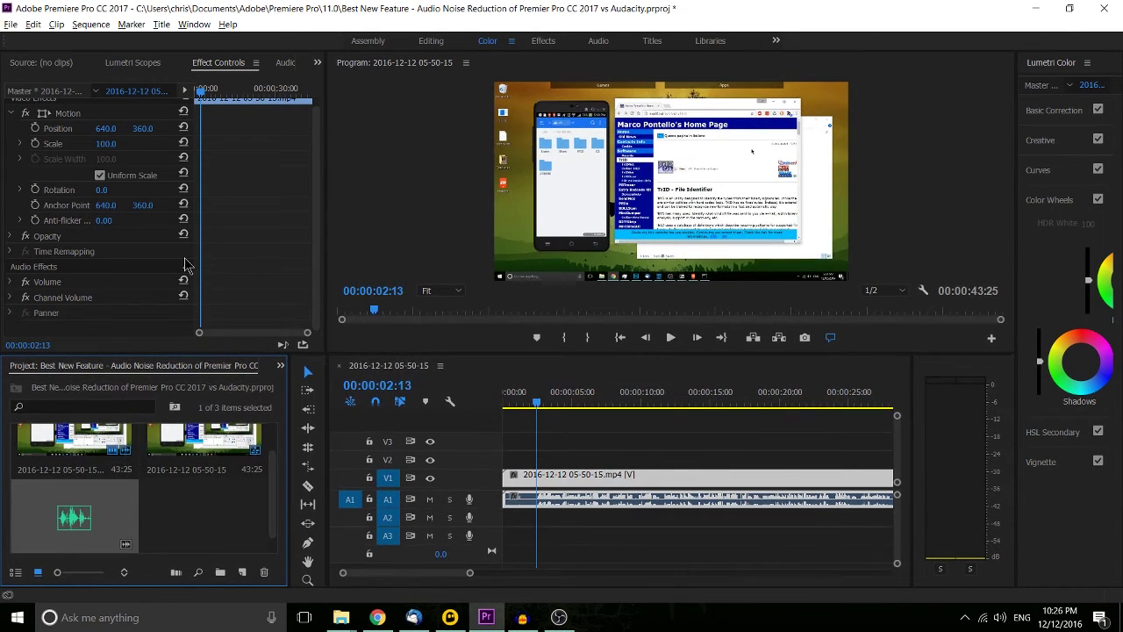
- Reapply Adaptive Noise Reduction to the A1 clip audio and play the opening
left_click(281, 365)
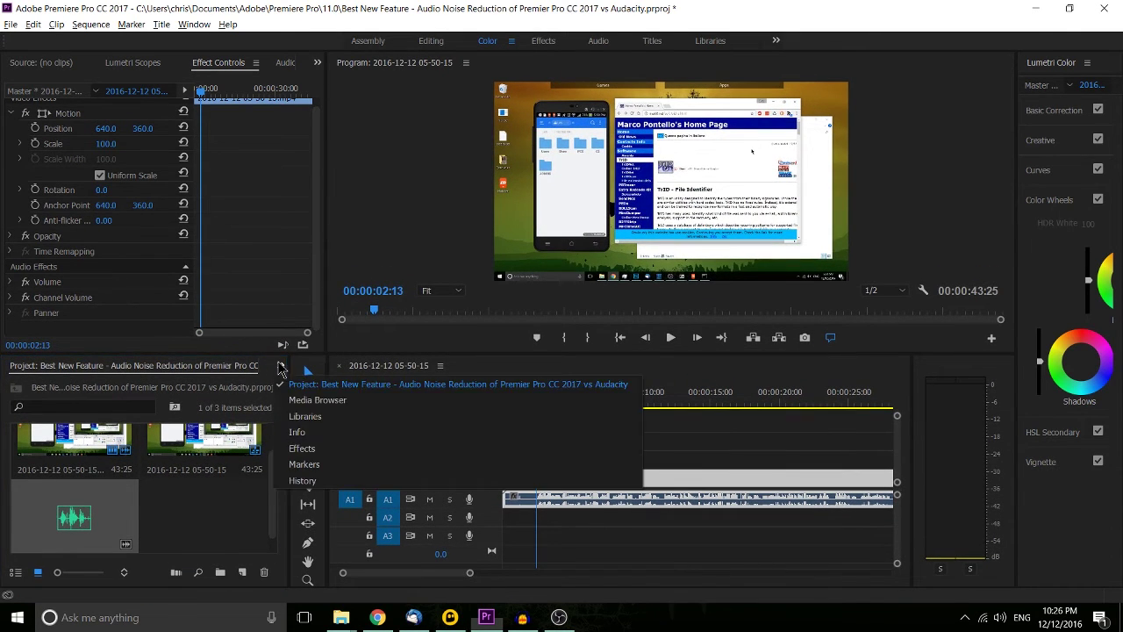
left_click(321, 449)
left_click_drag(94, 471, 601, 497)
left_click(526, 402)
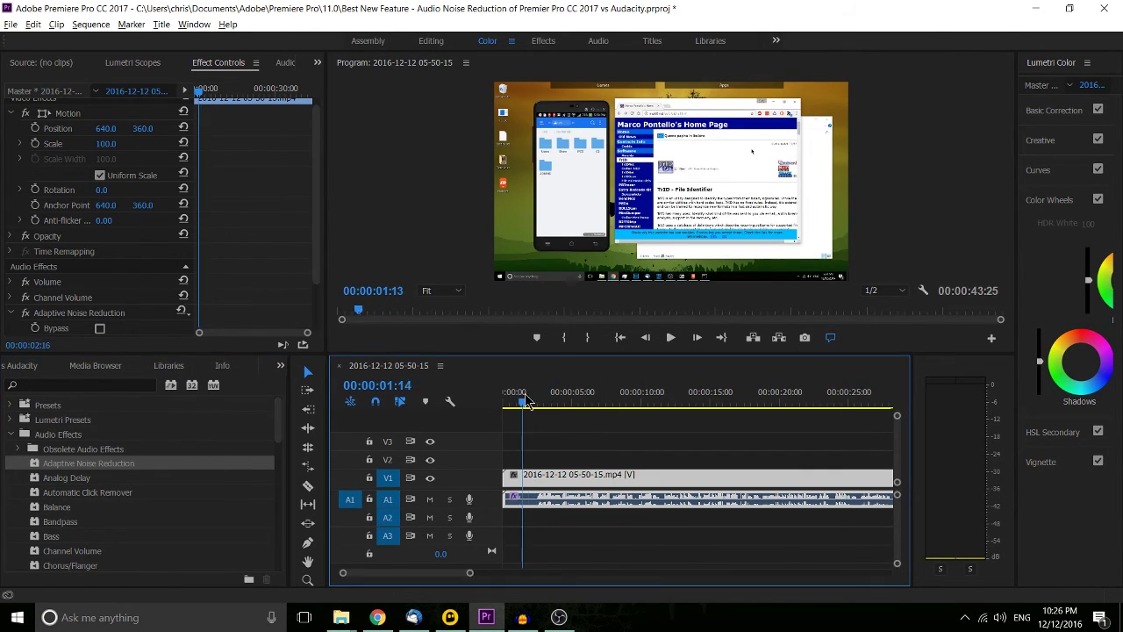
key("space")
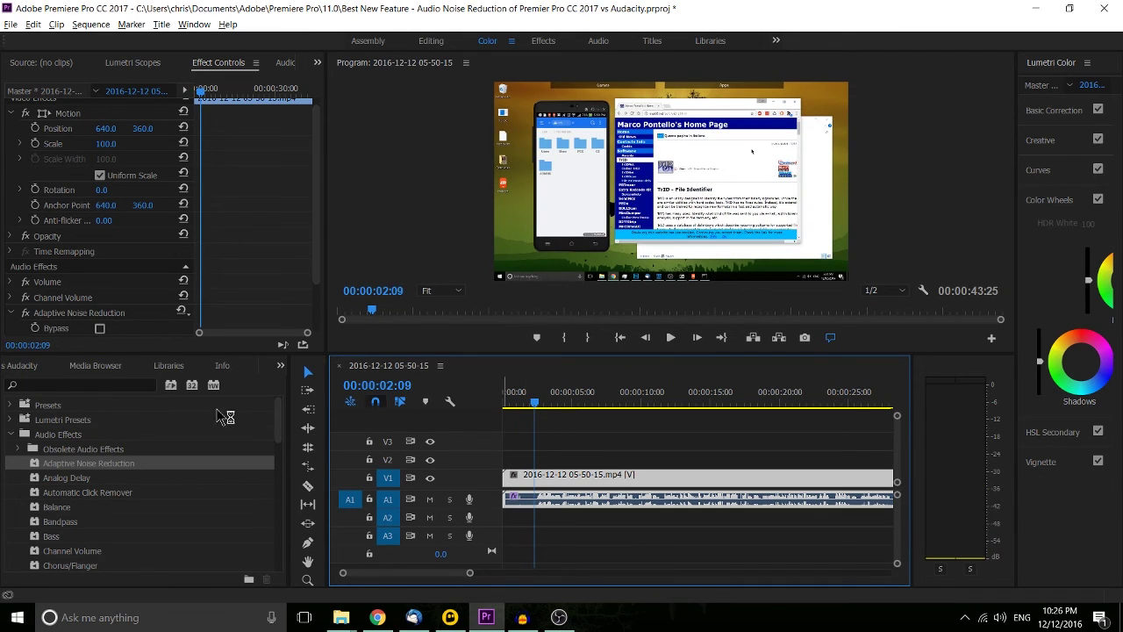
key("space")
- Raise the Noisiness setting in the effect's Custom Setup, then return the playhead to about one second
scroll(65, 284, "down", 2)
left_click(143, 283)
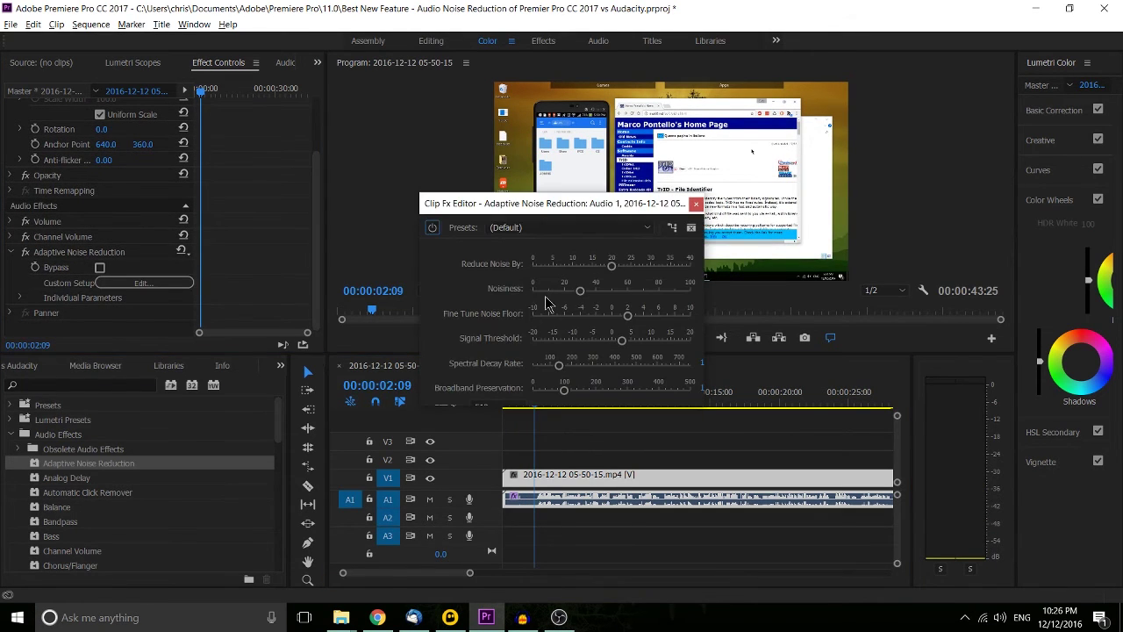
left_click_drag(580, 298, 631, 287)
left_click(695, 204)
left_click(519, 406)
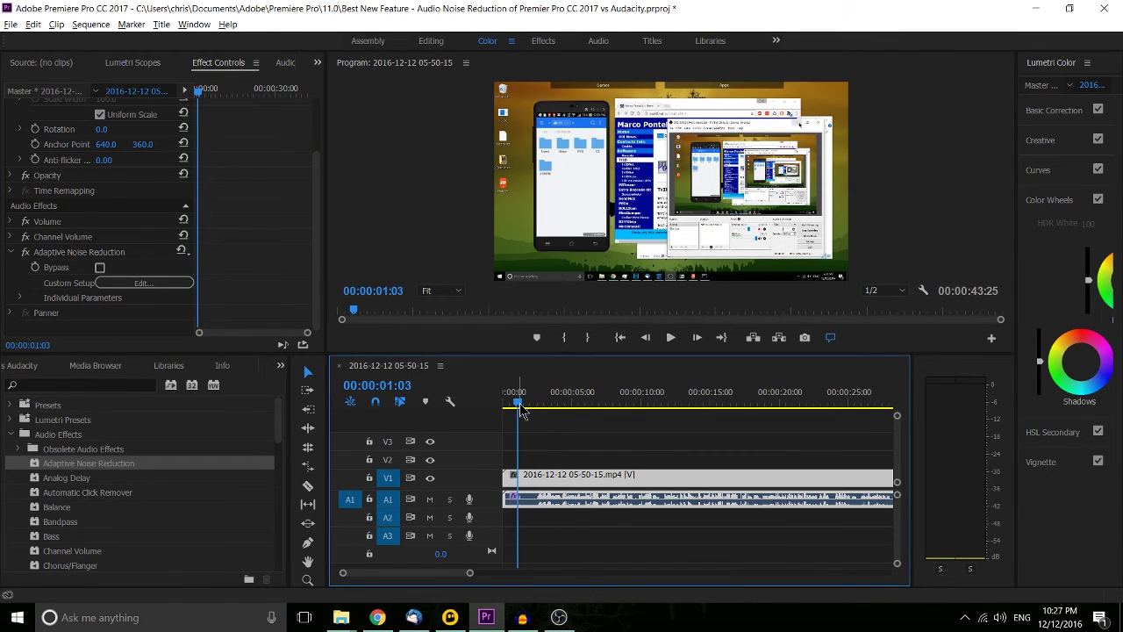
key("space")
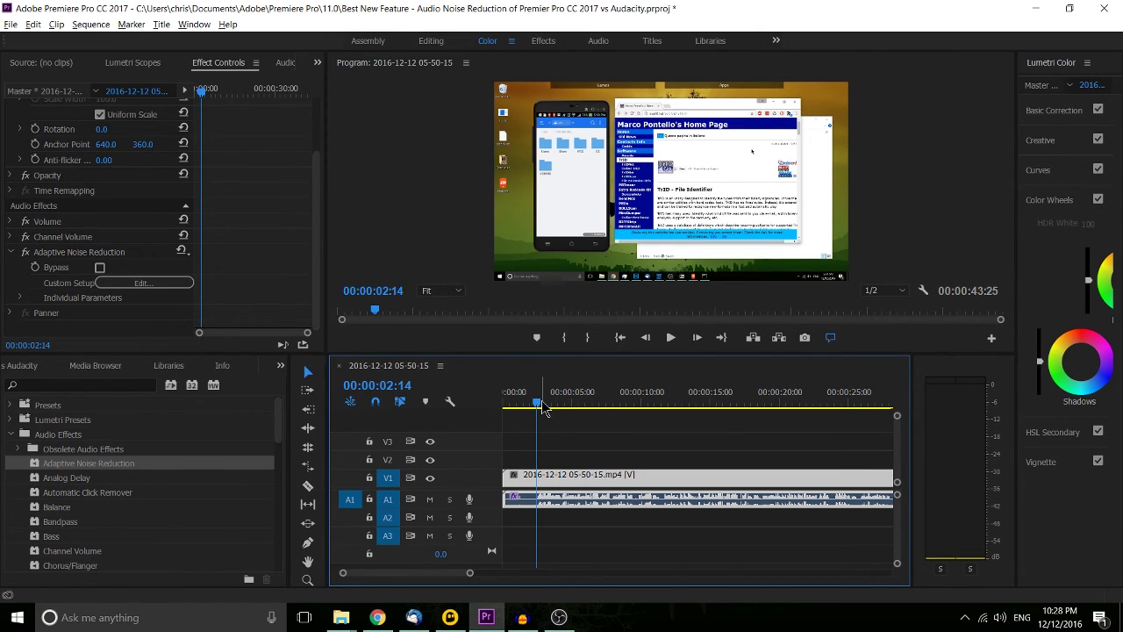
left_click_drag(542, 405, 535, 406)
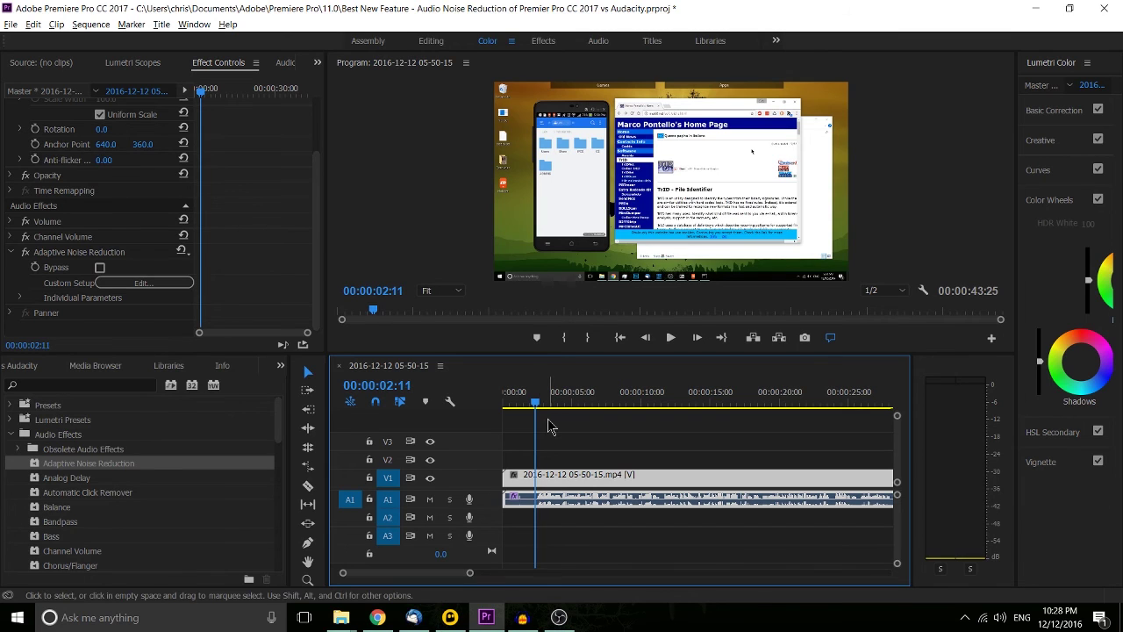